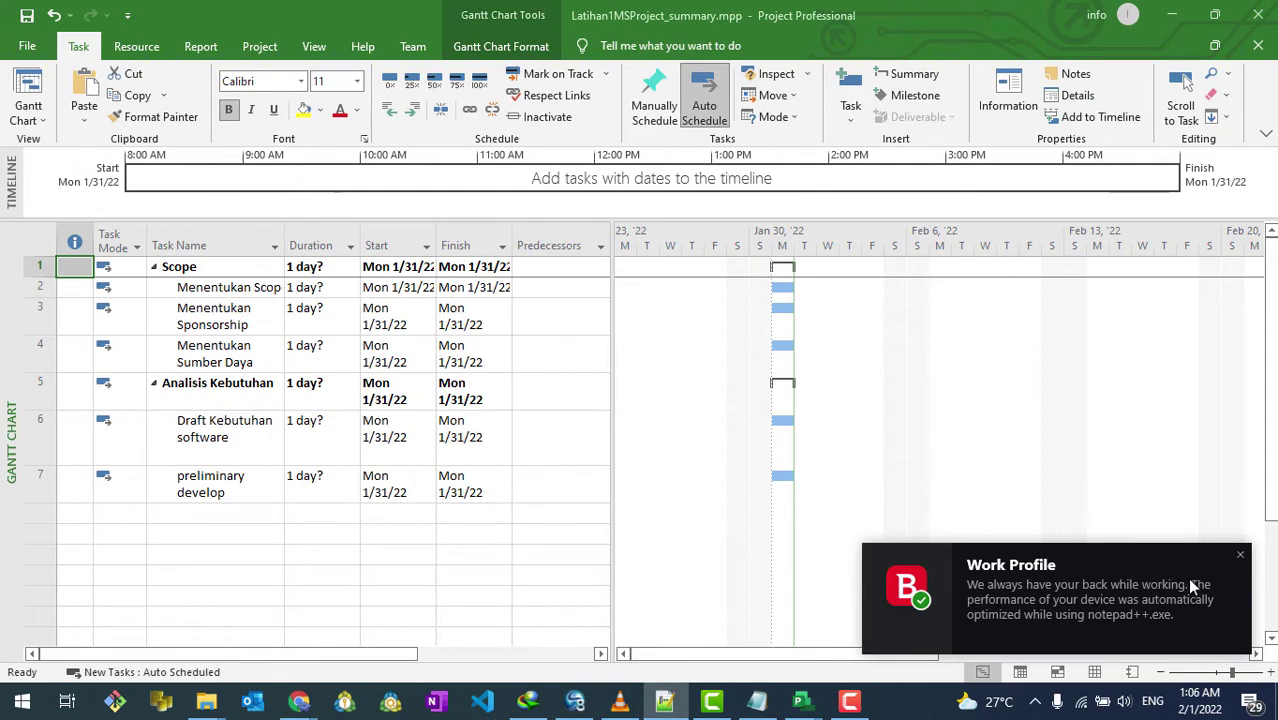
Insert a new milestone above the Analisis Kebutuhan summary task, closing the overlapping notification first.
click(1240, 555)
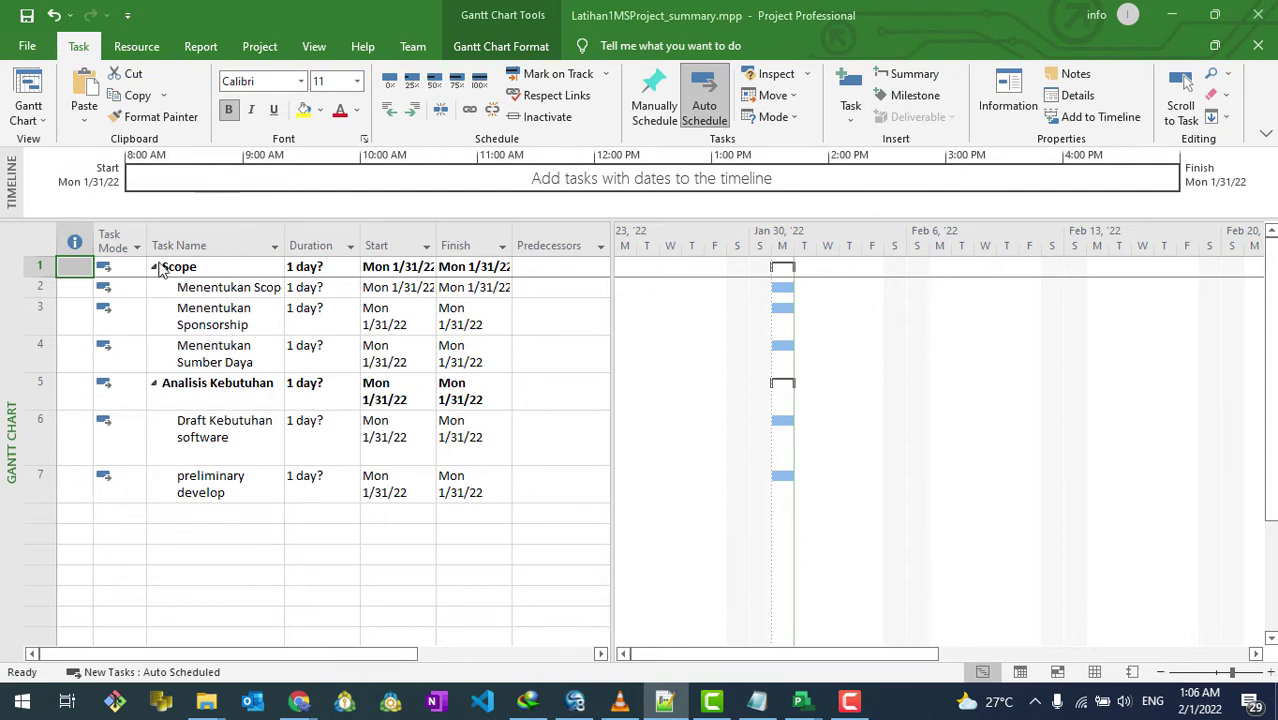
click(217, 365)
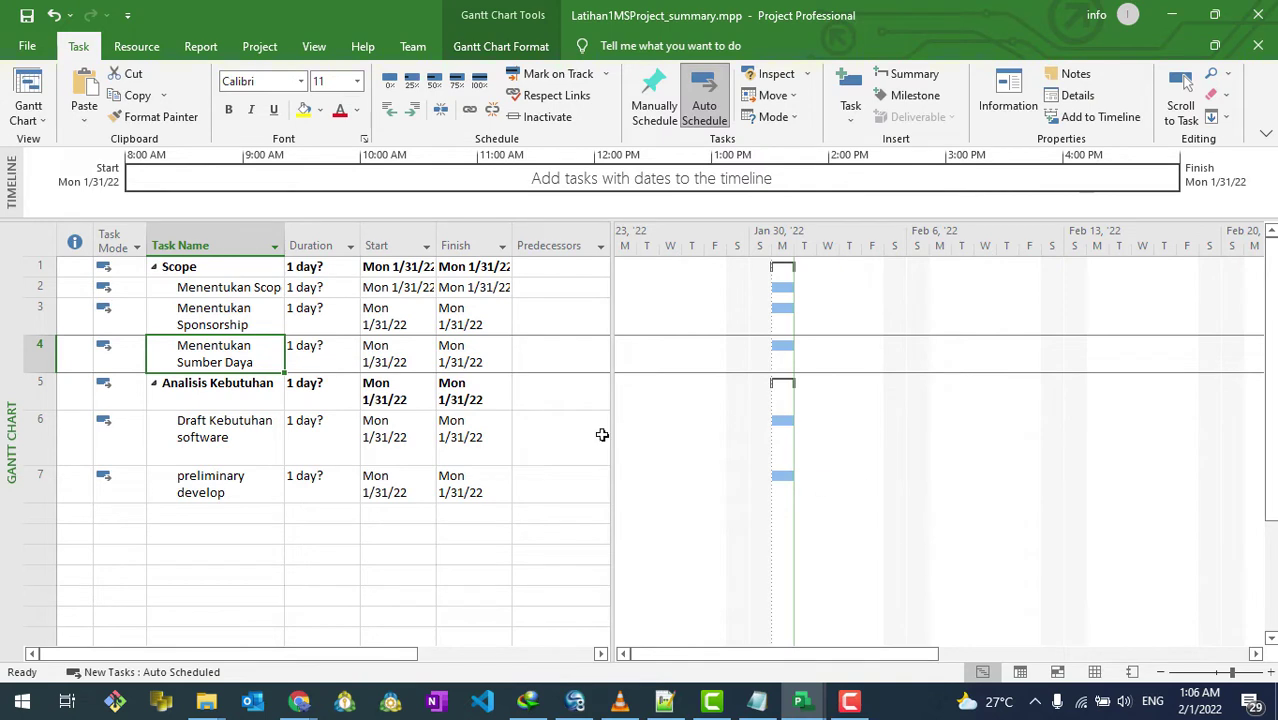
click(208, 392)
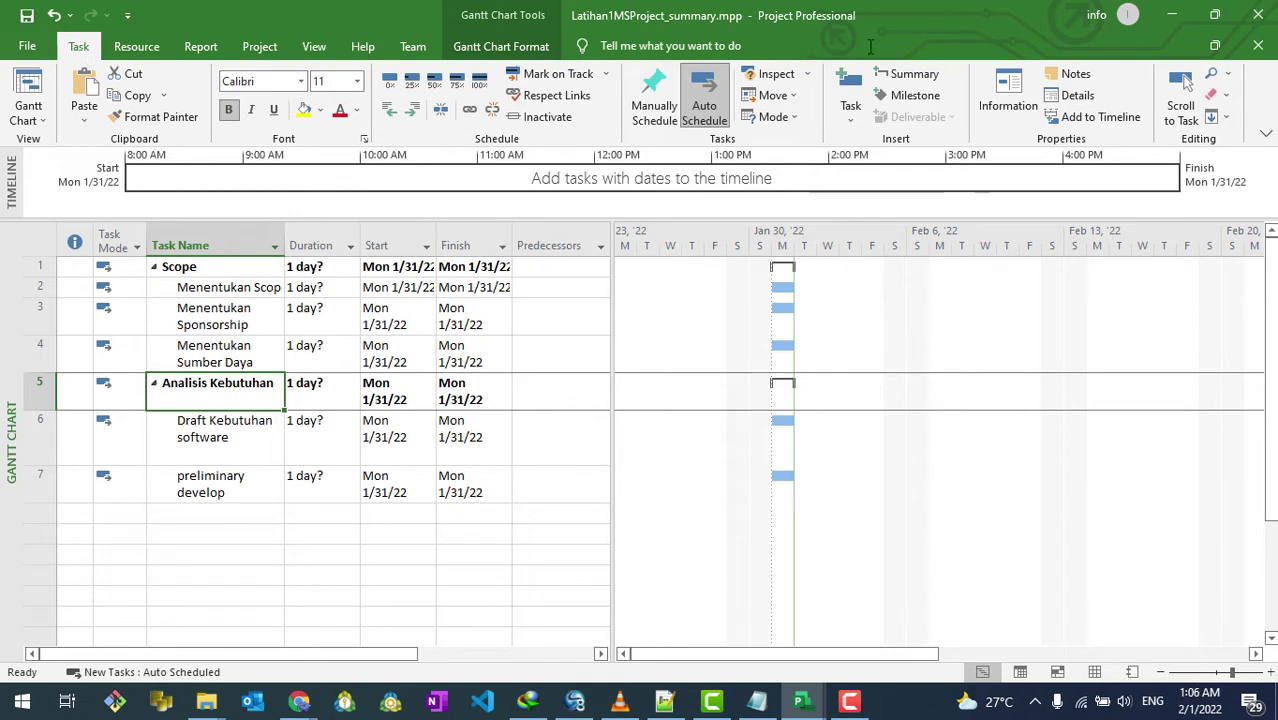
click(918, 100)
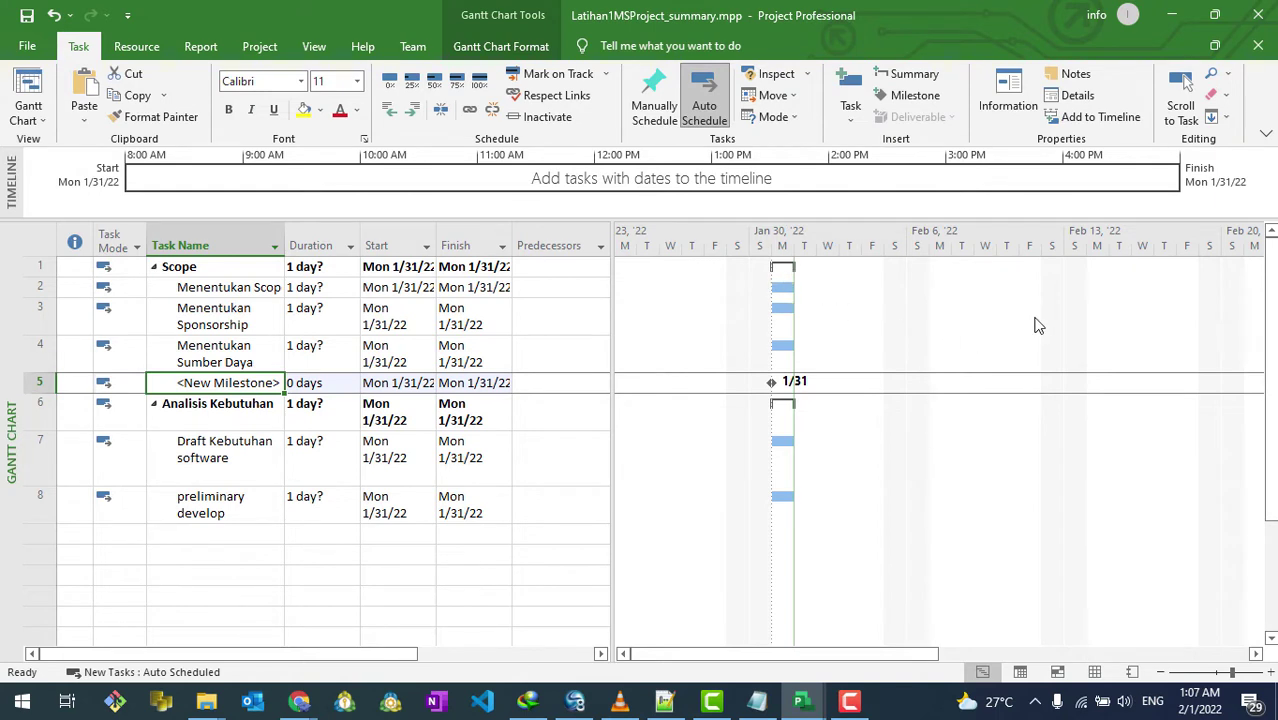
click(786, 289)
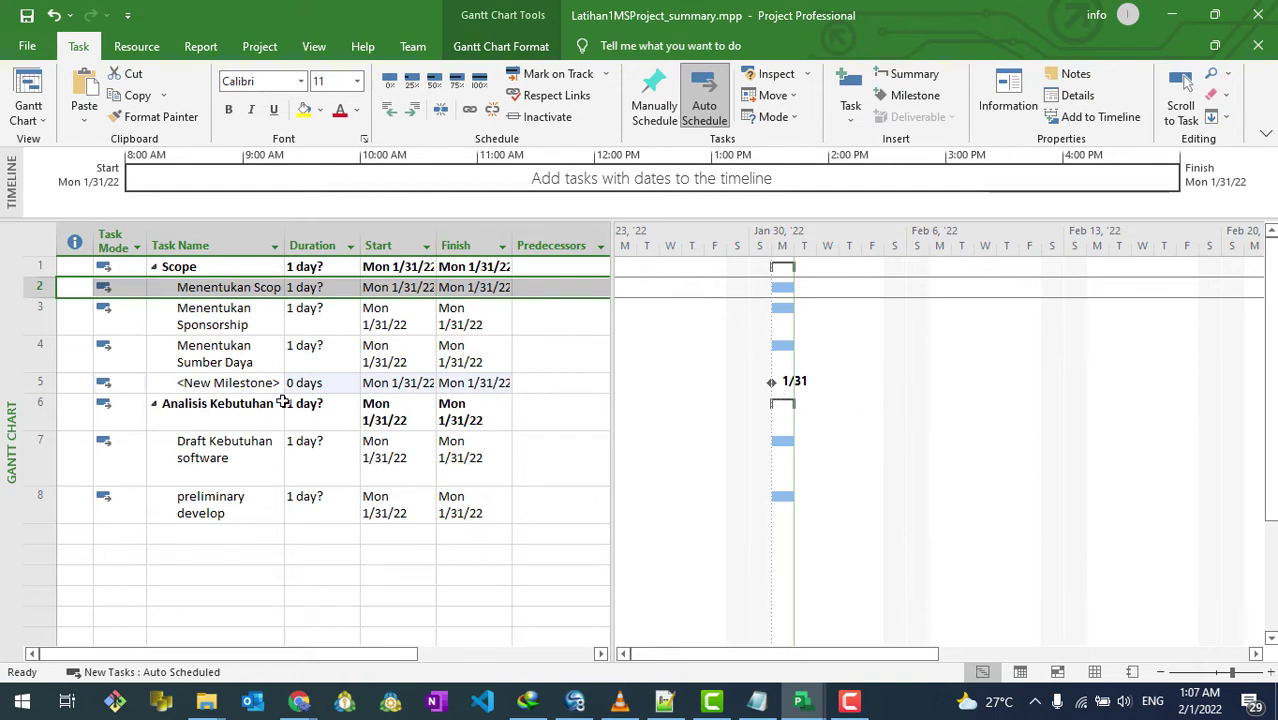
Name the new milestone "Scope selesai".
click(240, 387)
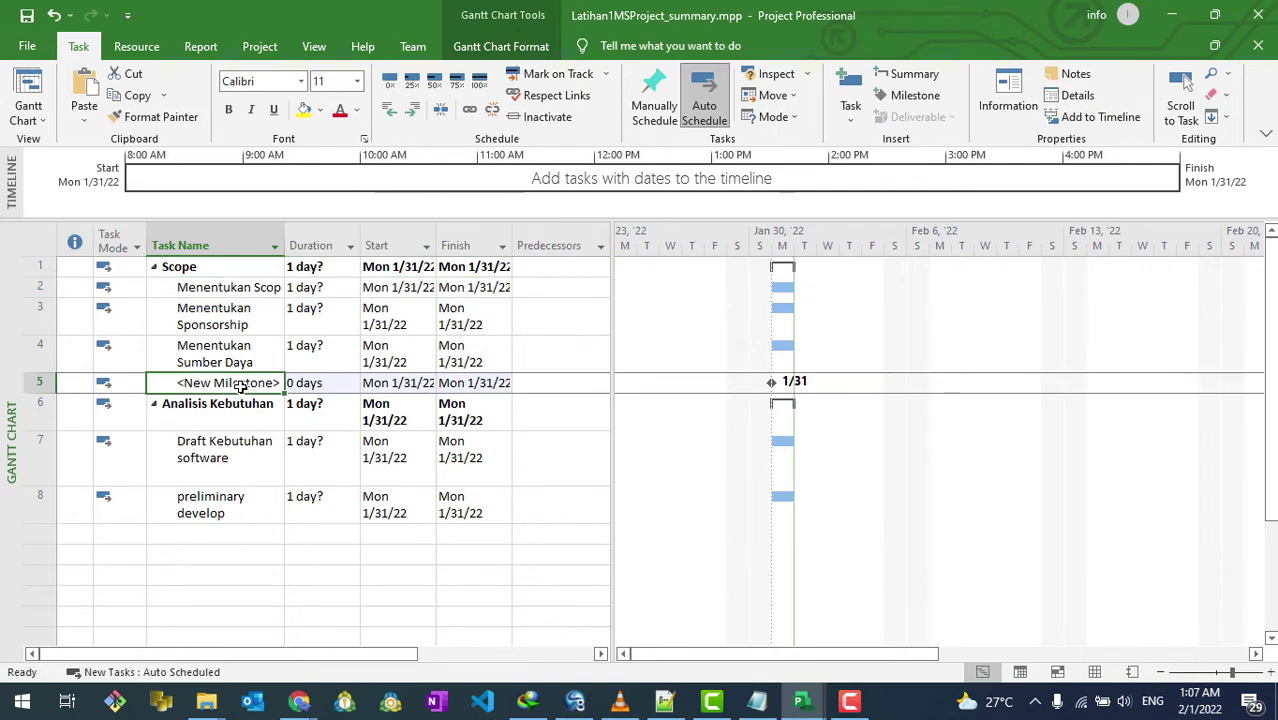
key(alt+Tab)
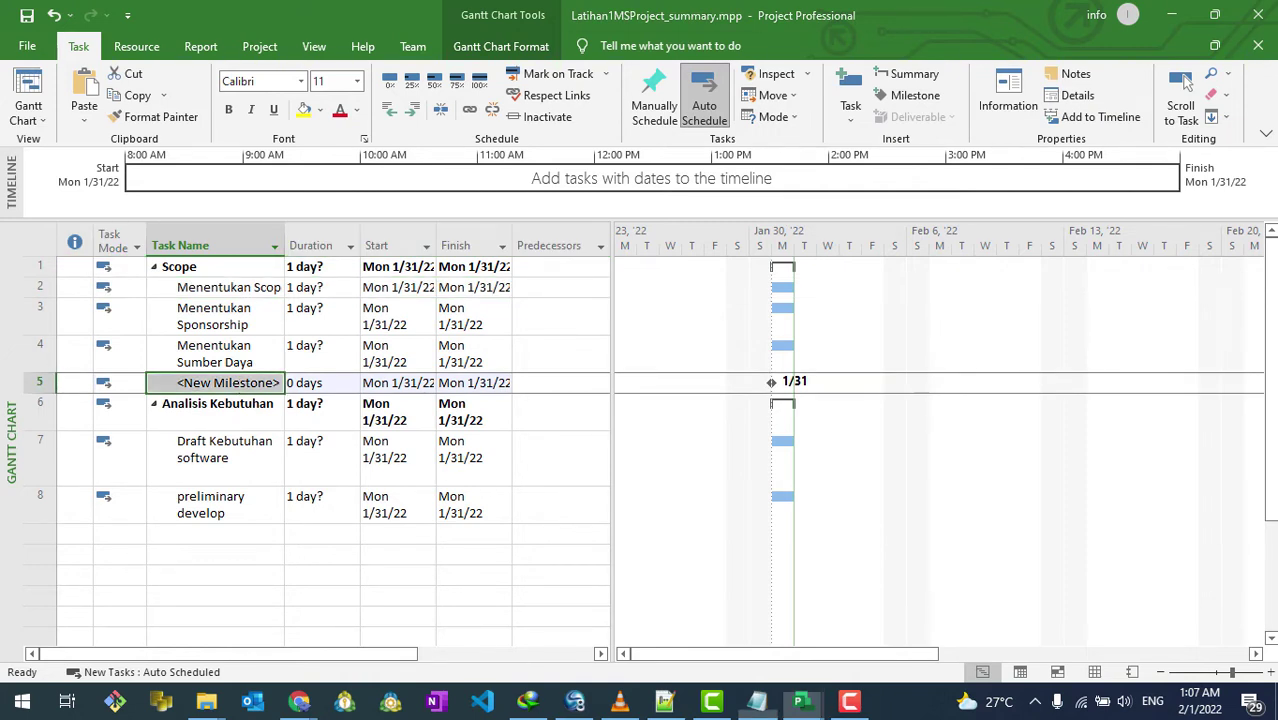
click(231, 382)
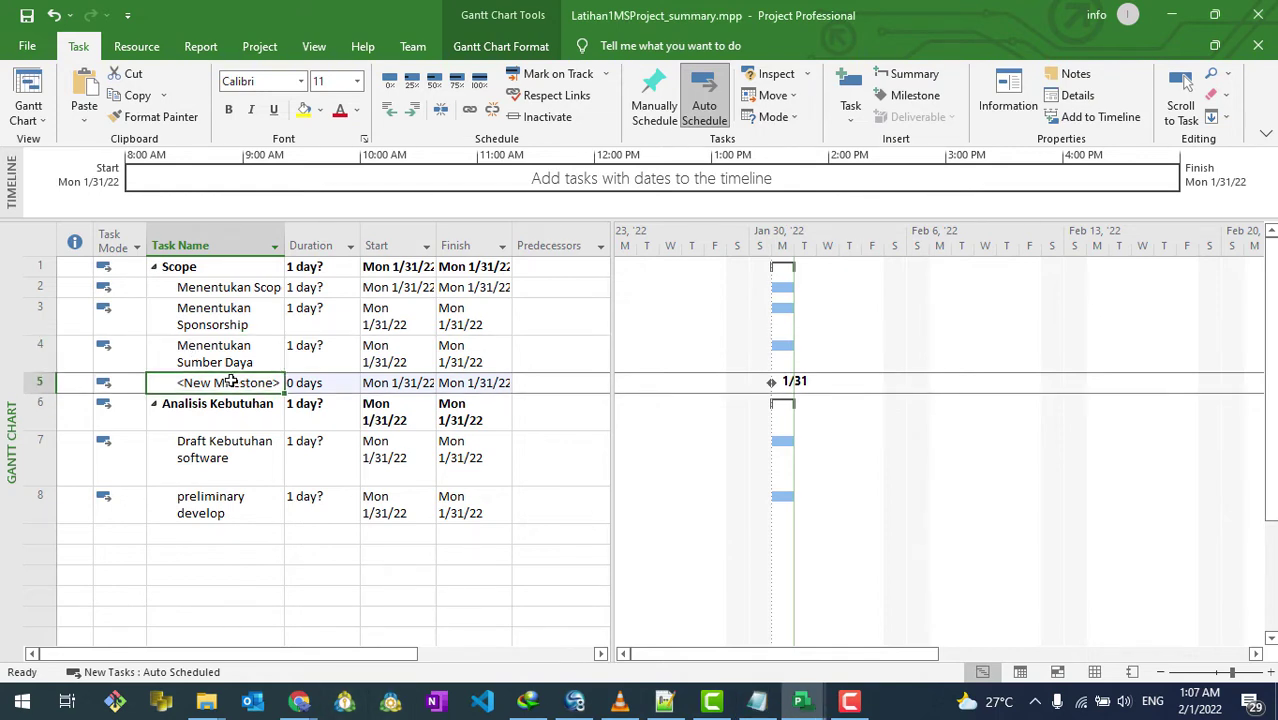
text(Scope )
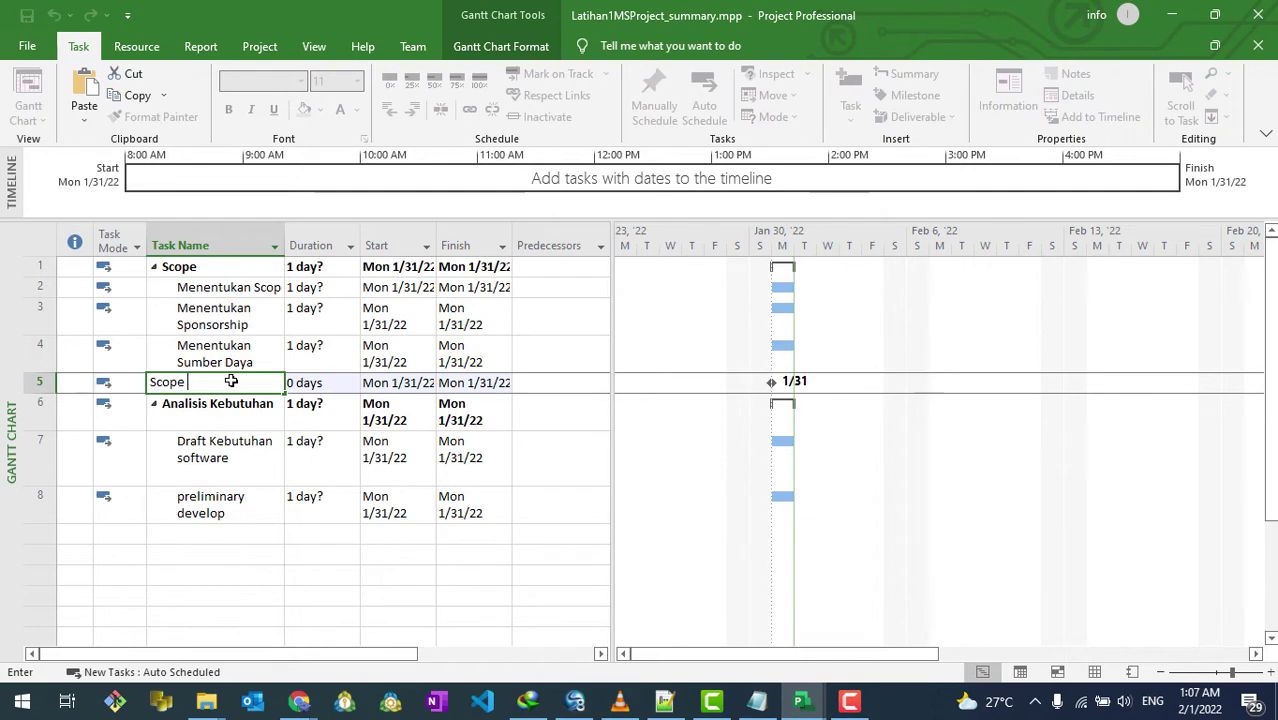
text(COmp)
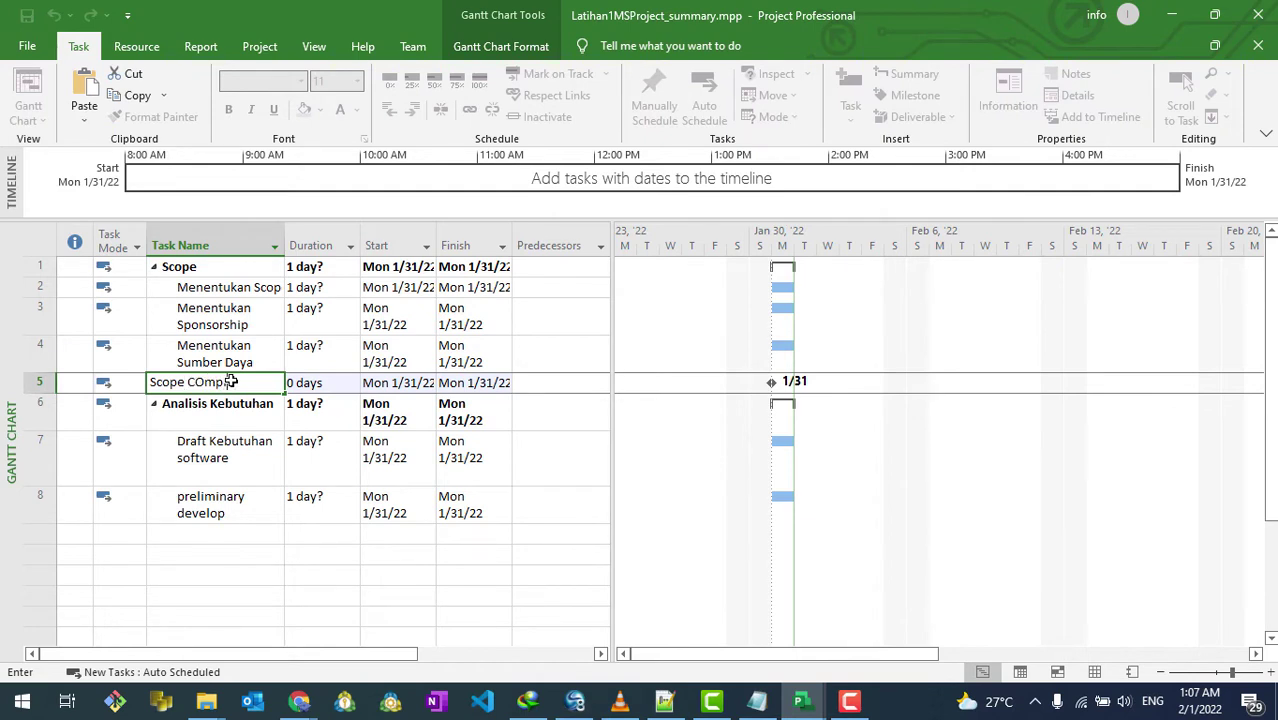
key(BackSpace)
key(BackSpace)
text(om)
key(BackSpace)
key(BackSpace)
key(BackSpace)
text(selesai)
key(Return)
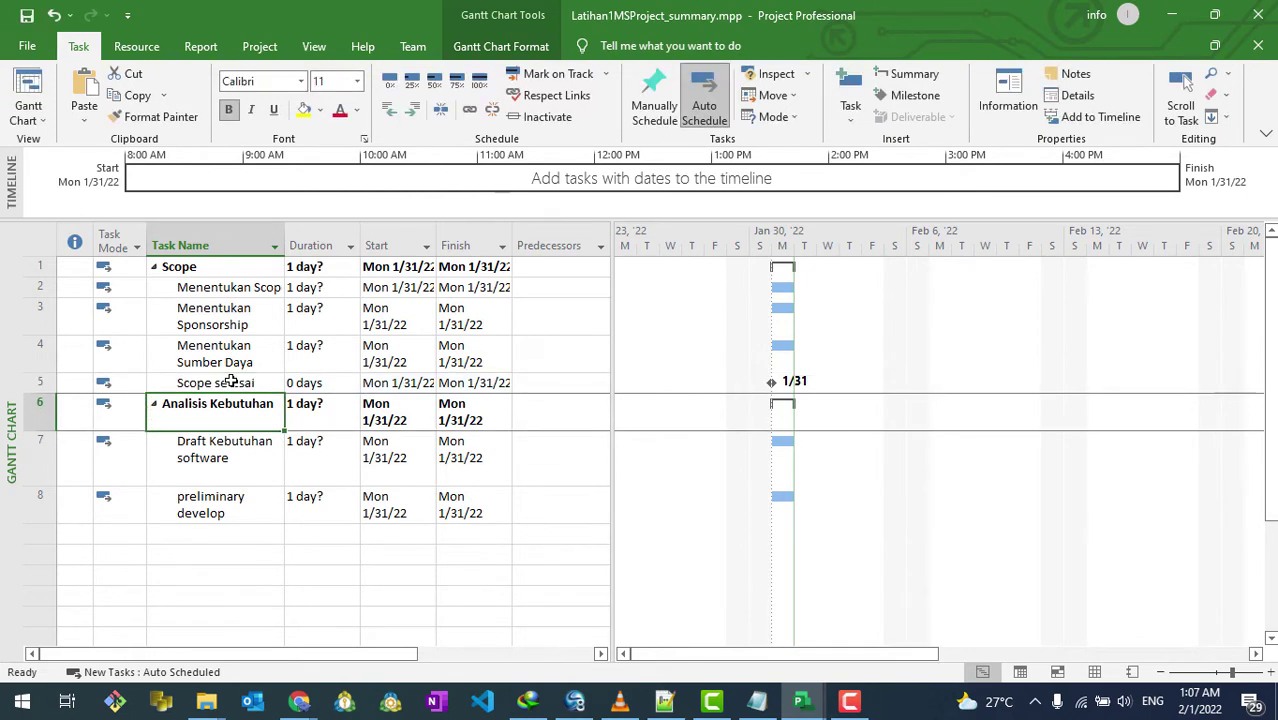
Outdent the Scope selesai milestone one level so it sits at the same outline level as the Scope summary task.
click(231, 381)
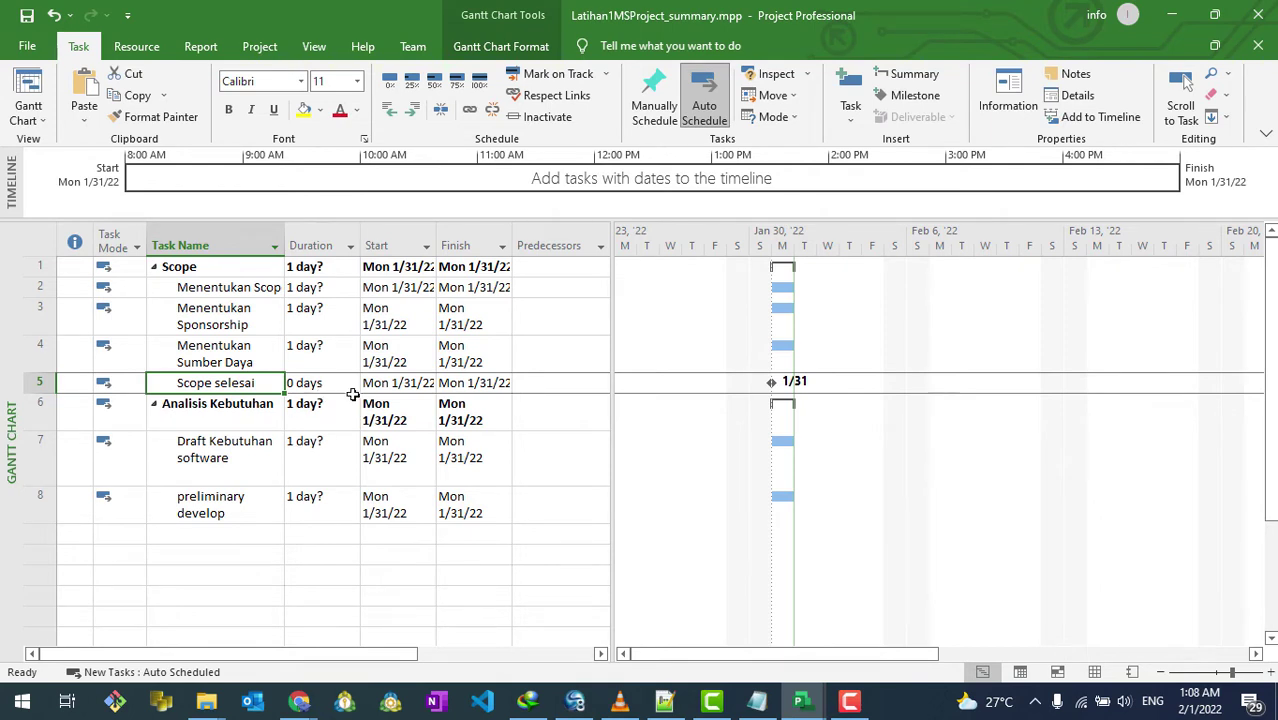
click(203, 362)
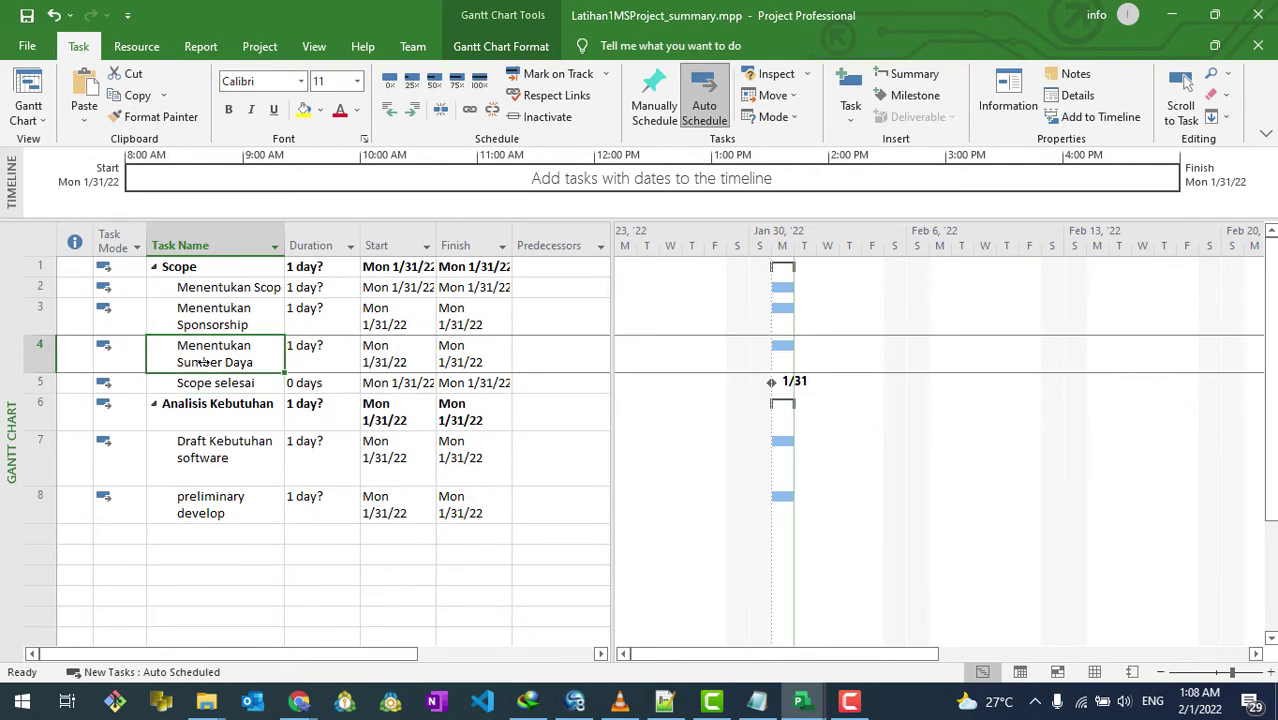
click(205, 385)
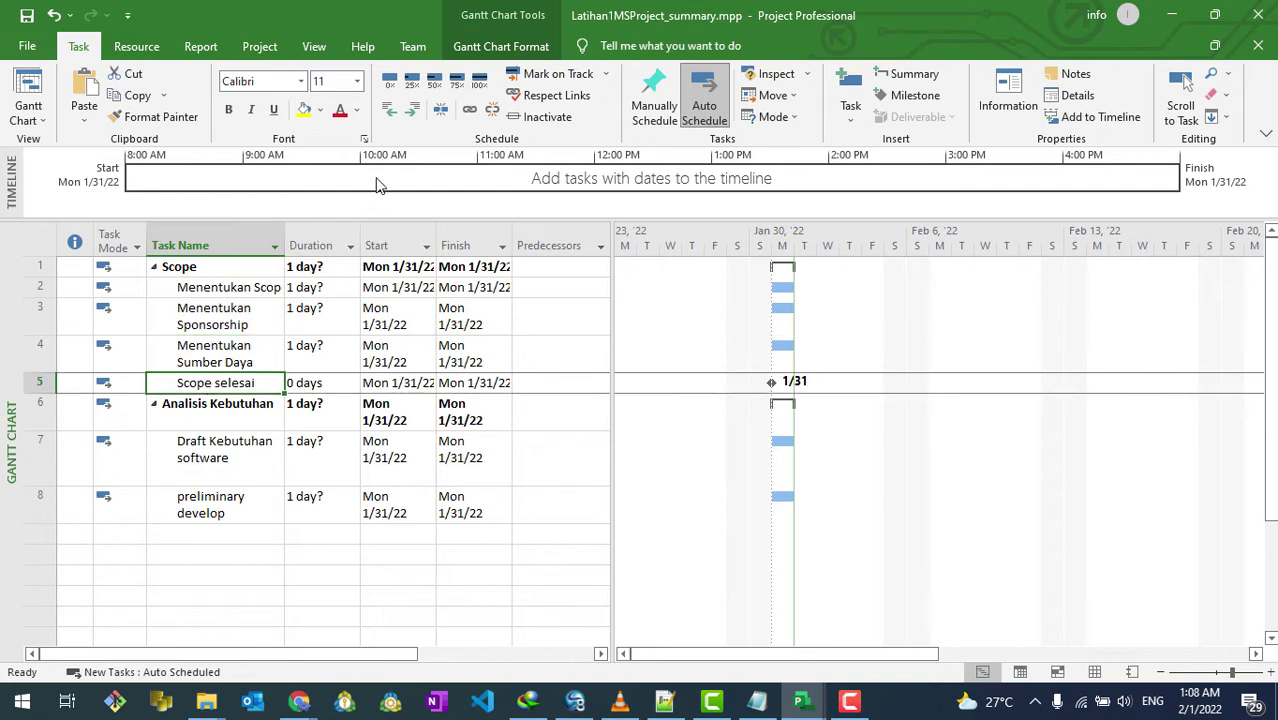
click(390, 117)
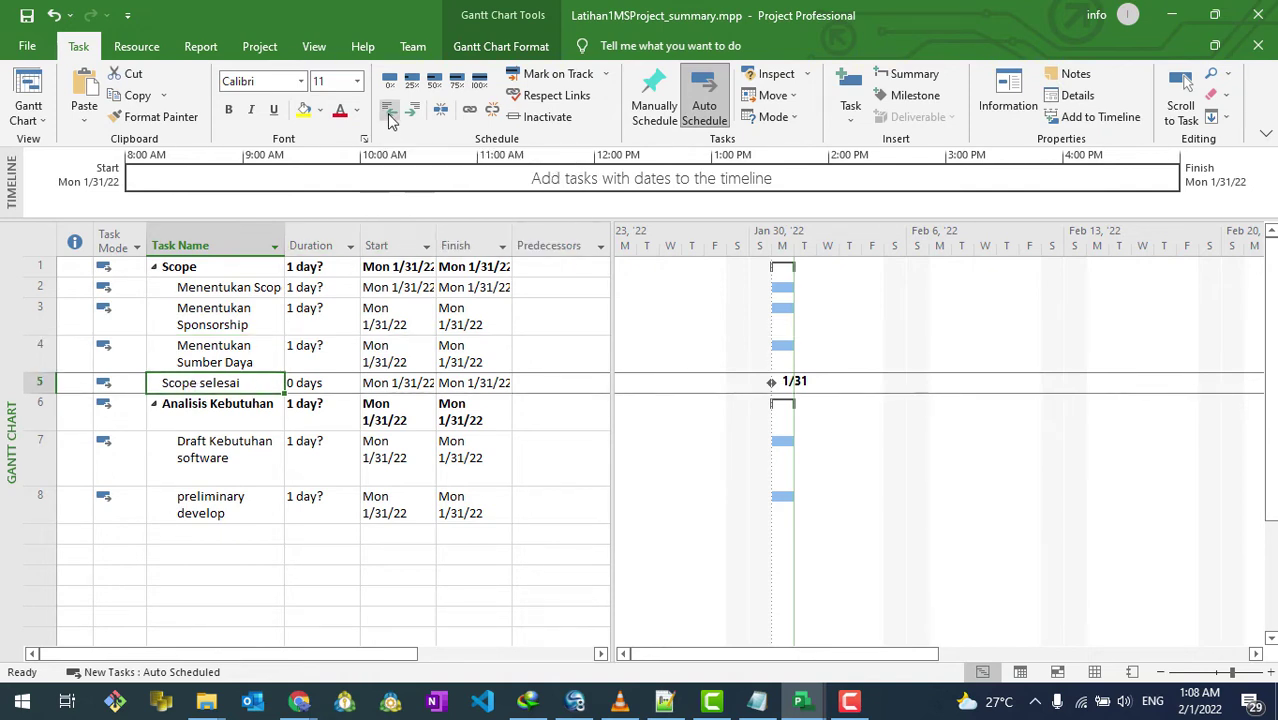
Collapse the Scope summary task to check that the milestone lies outside it, and expand it again.
click(154, 268)
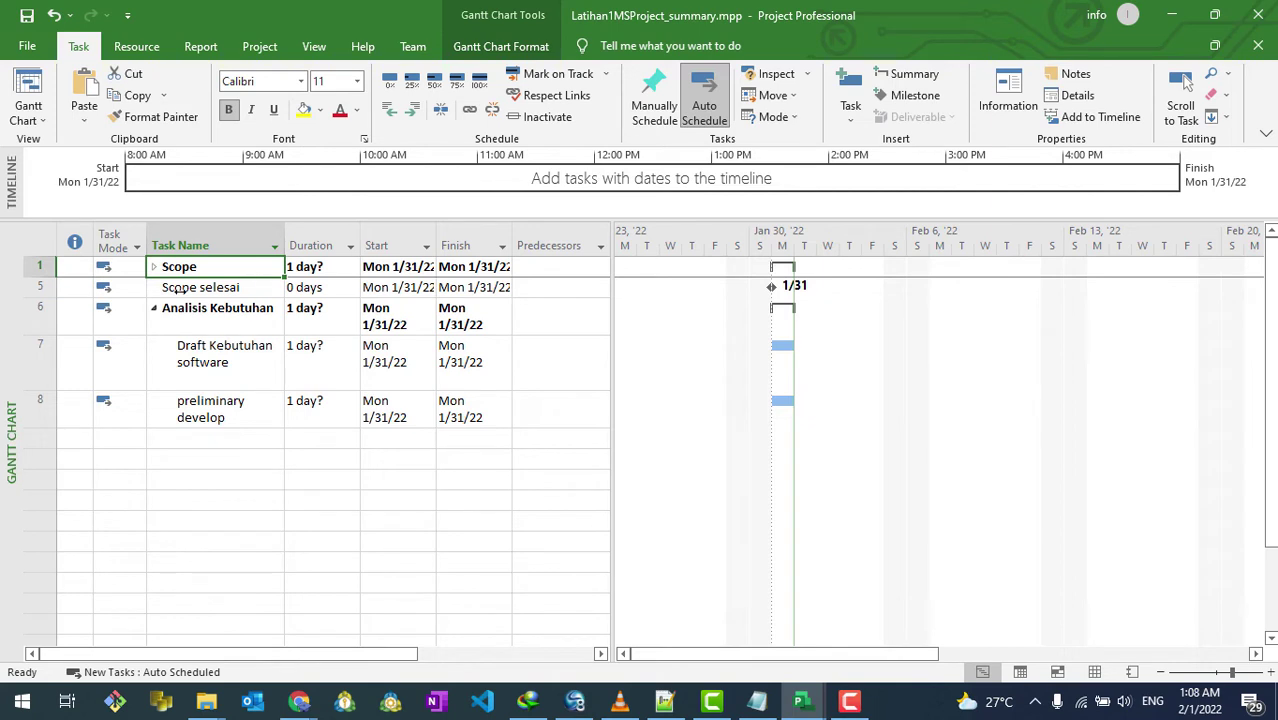
click(186, 290)
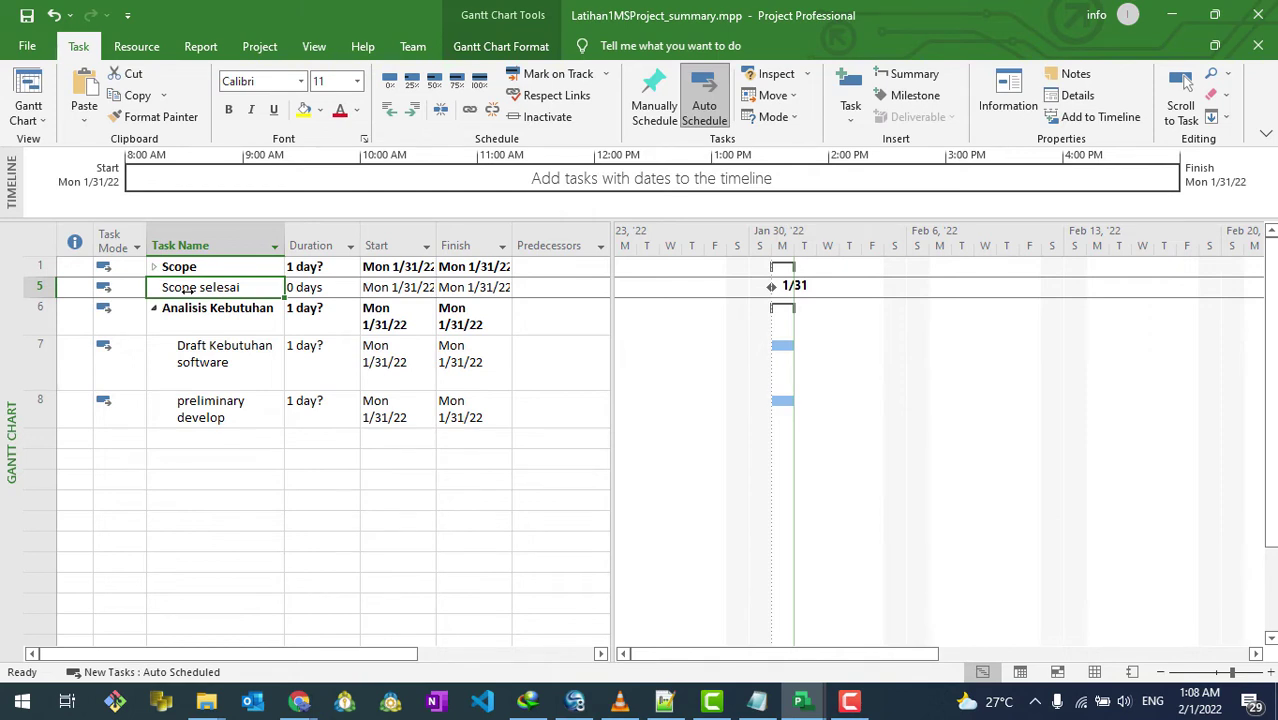
click(153, 267)
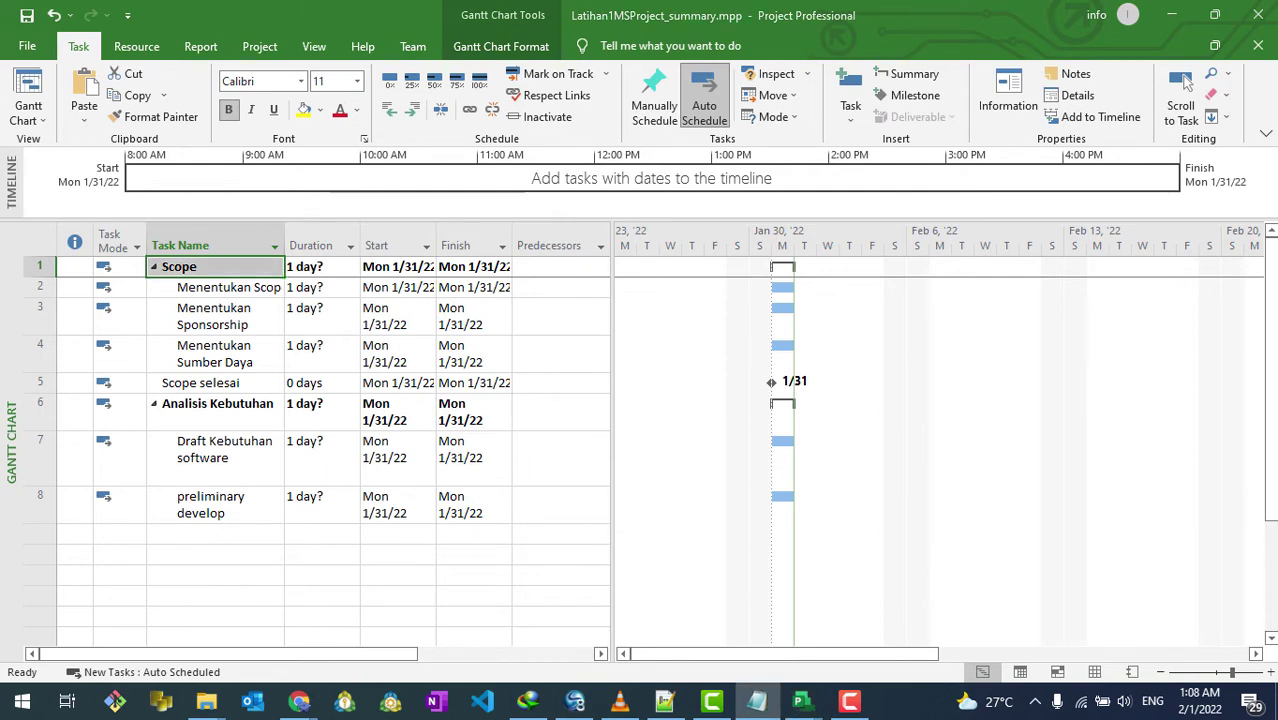
Rename the "preliminary develop" task under Analisis Kebutuhan as "Kembangkan anggaran awal".
click(220, 537)
click(216, 503)
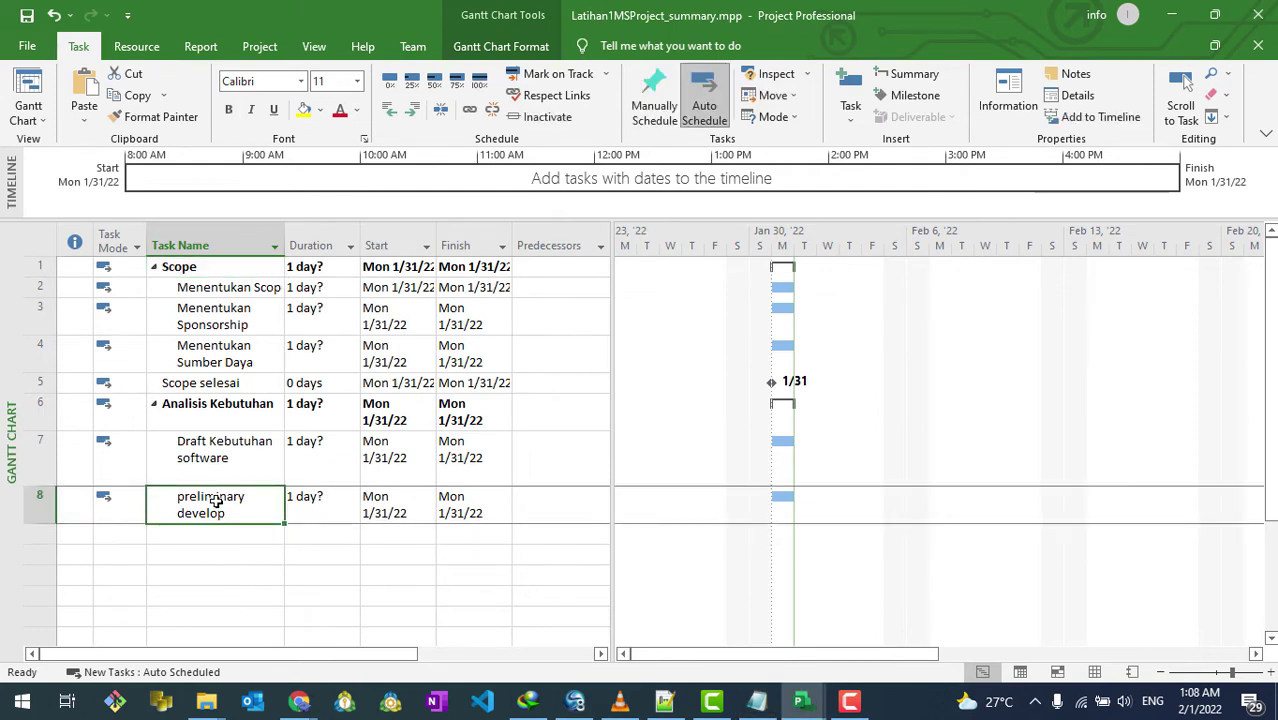
text(Kembangkan anggaran awal)
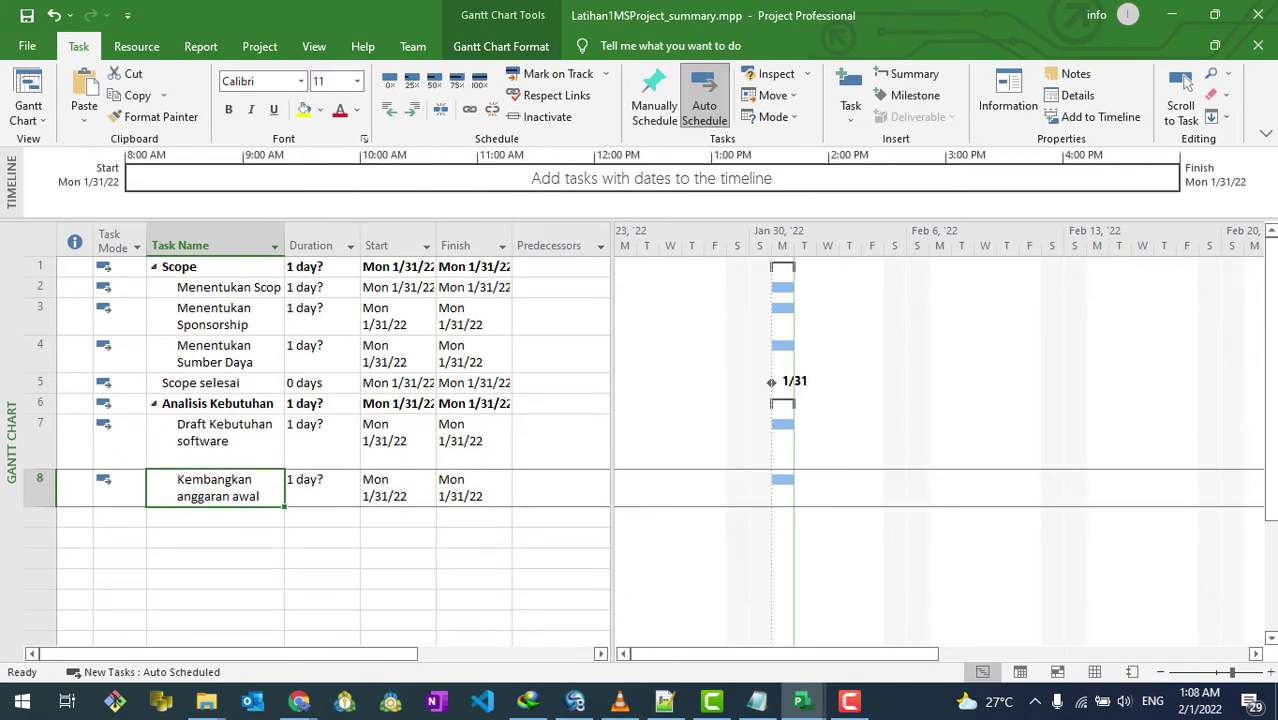
Add the tasks "Tinjau spesifikasi/anggaran perangkat lunak dengan tim" and "Memasukkan umpan balik pada spesifikasi perangkat lunak" below task 8.
key(alt+Tab)
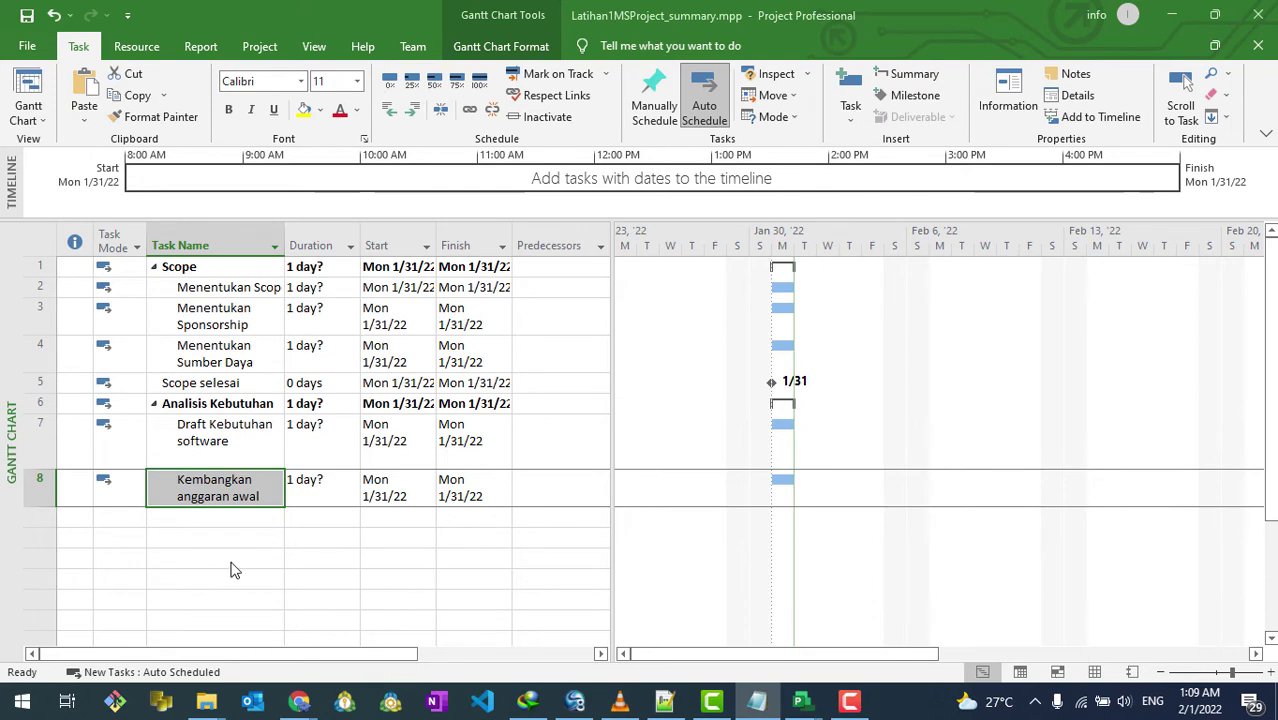
click(218, 512)
text(Tinjau spesifikasi/anggaran perangkat lunak dengan tim)
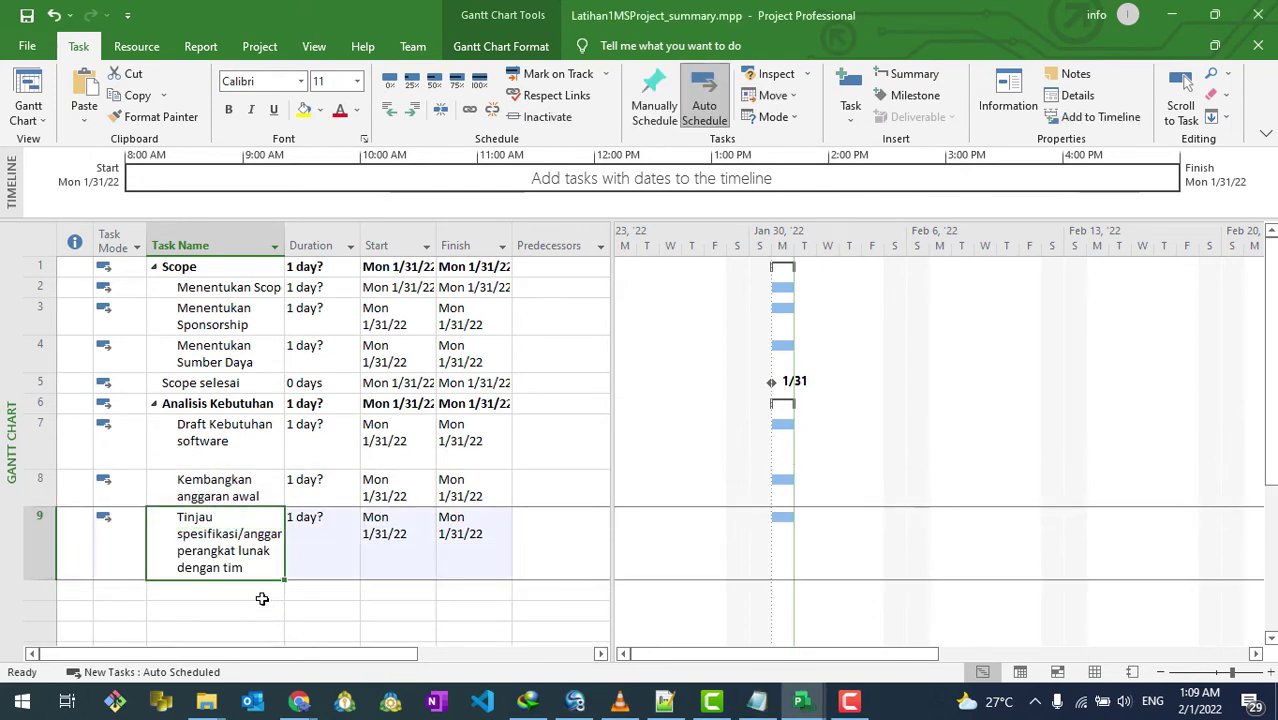
key(alt+Tab)
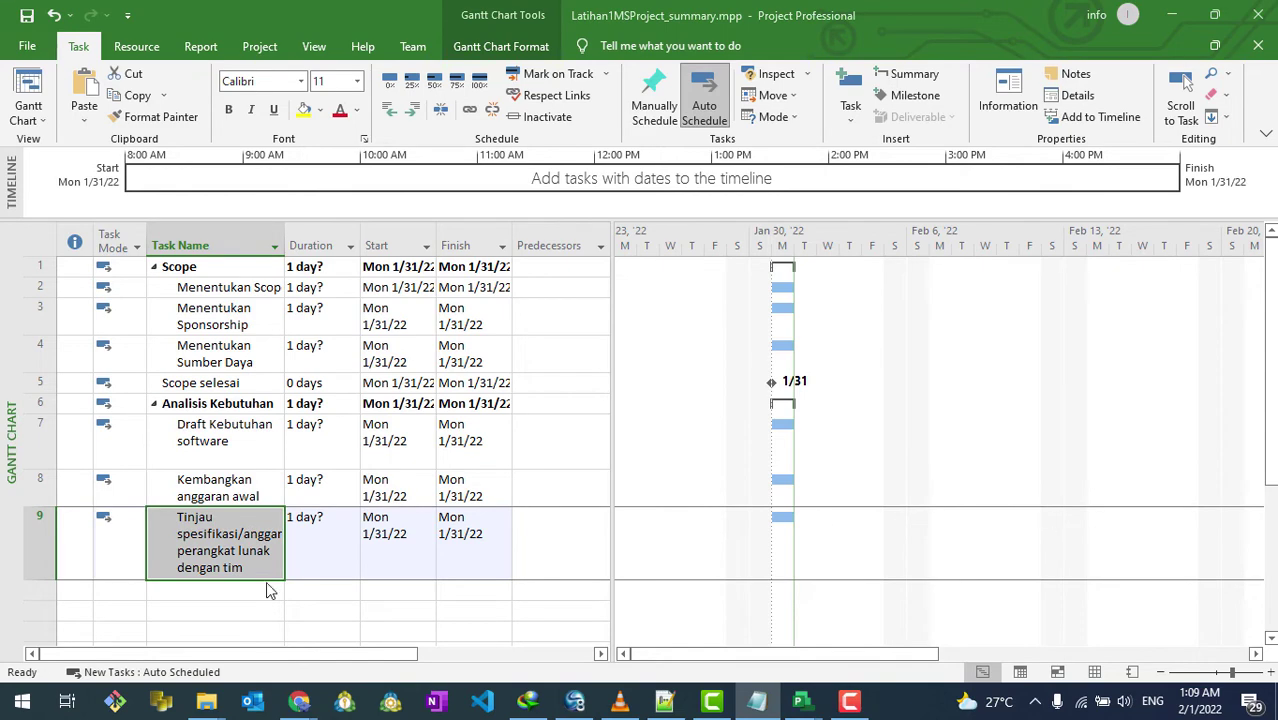
click(234, 593)
text(Memasukkan umpan balik pada spesifikasi perangkat lunak)
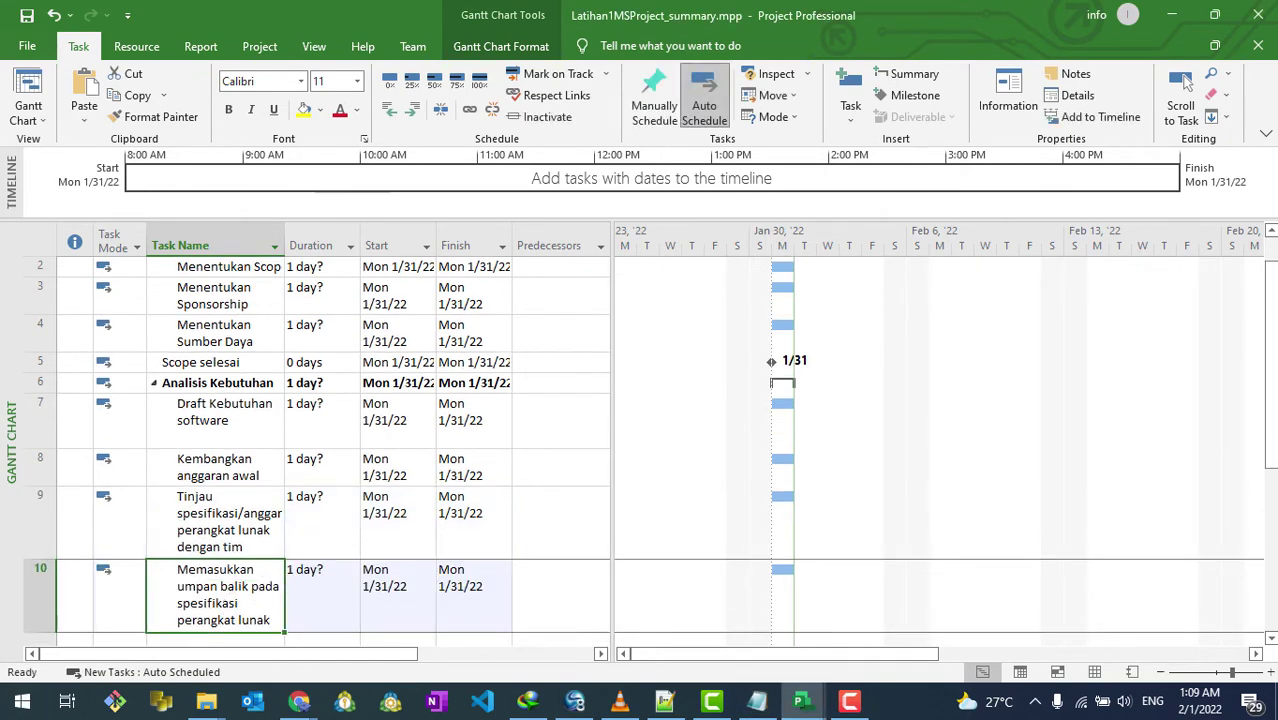
Add the task "Kembangkan waktu penyampaian" in the first empty row below task 10.
key(alt+Tab)
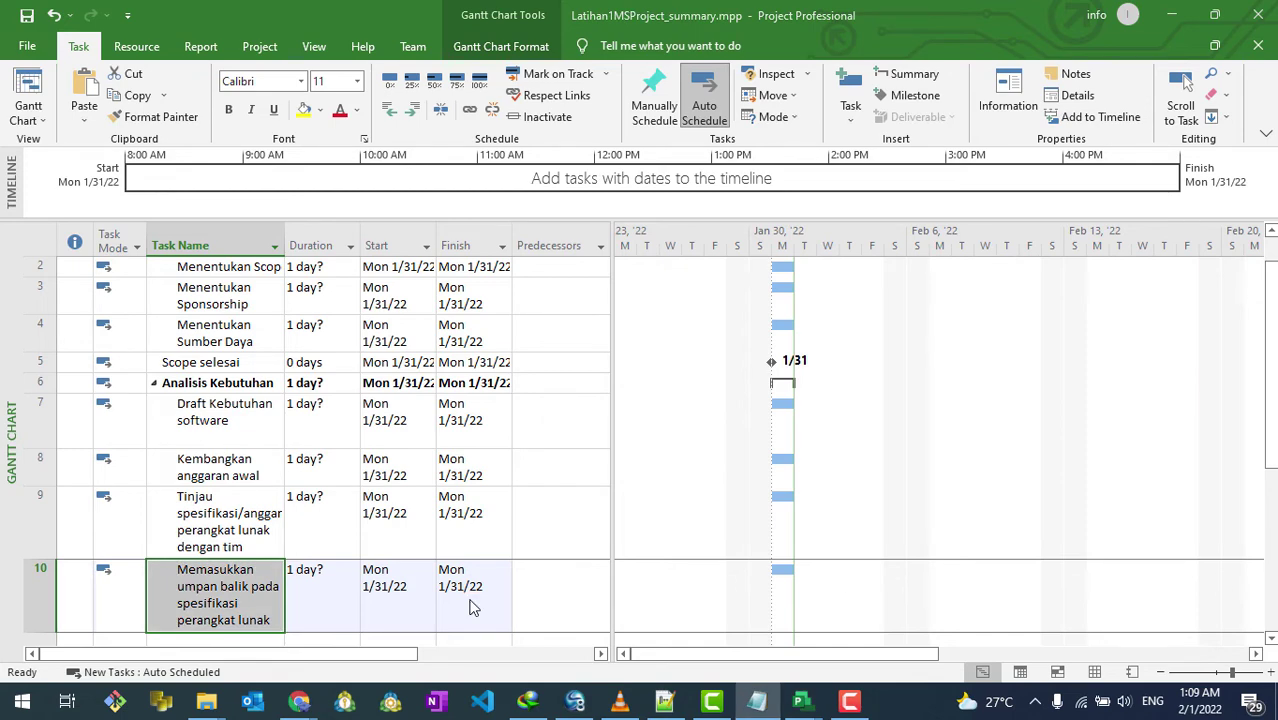
scroll(242, 551, down, 1)
click(237, 548)
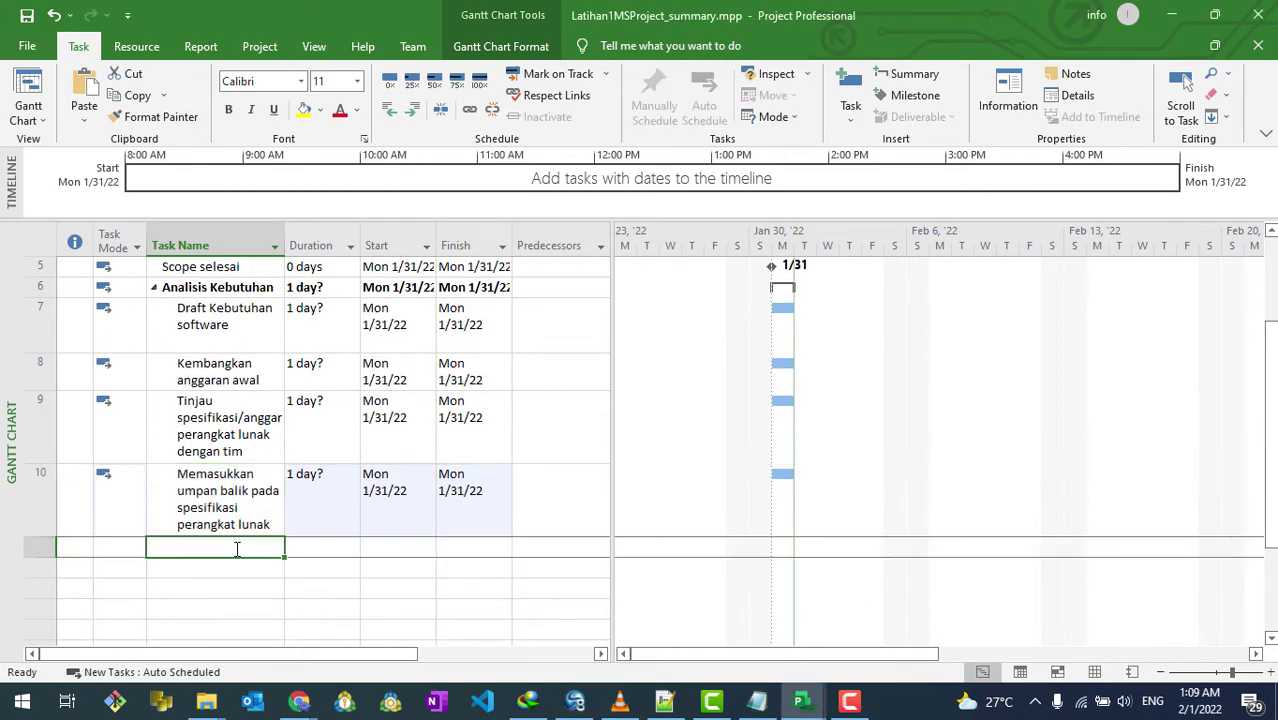
text(Kembangkan waktu penyampaian)
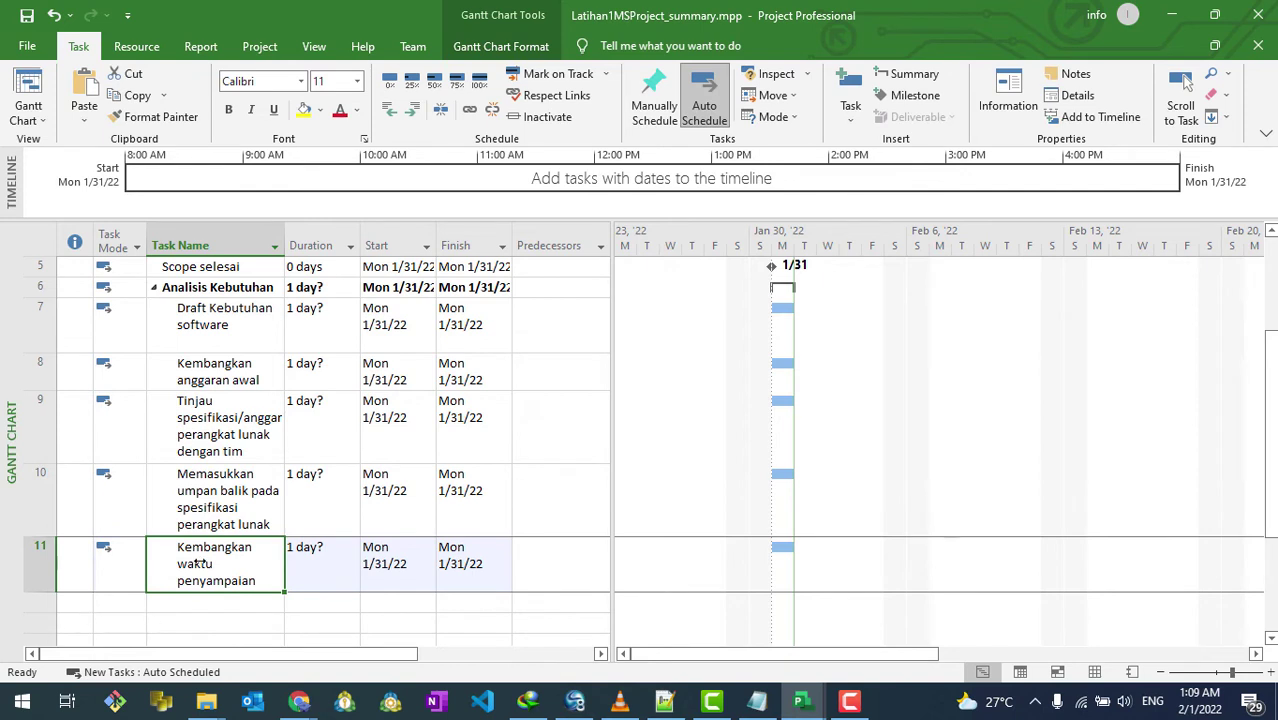
key(F2)
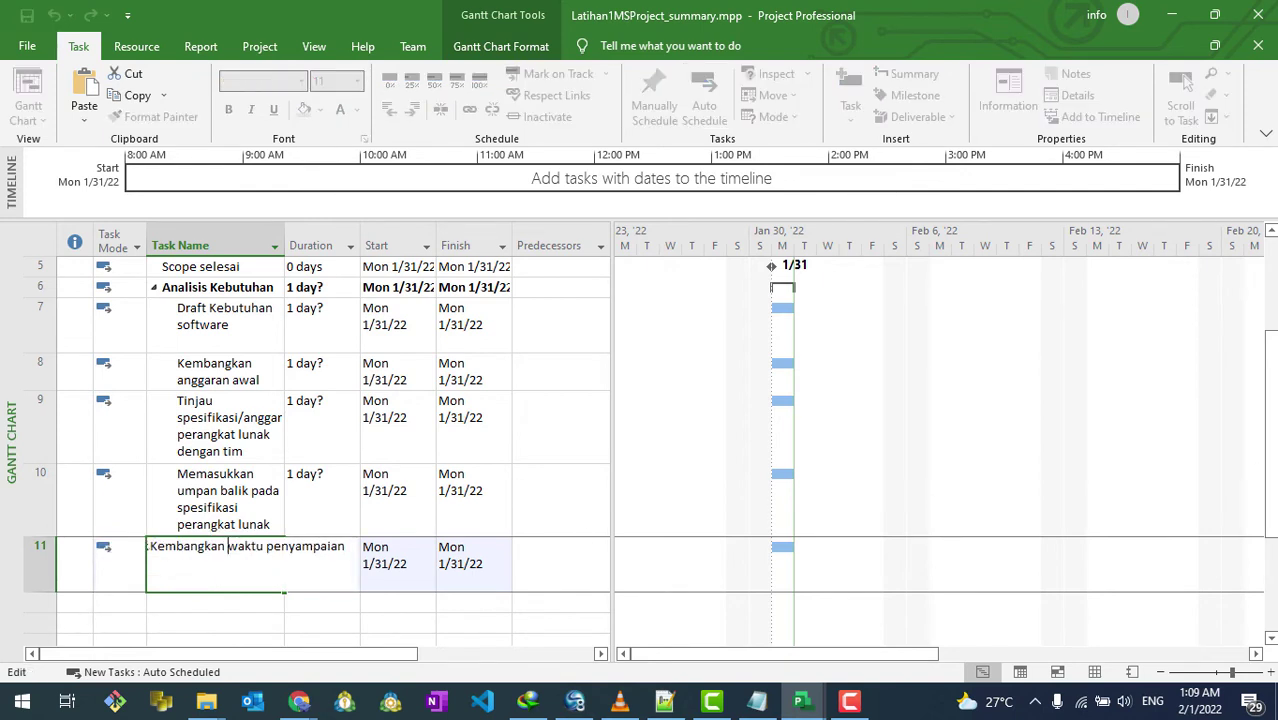
key(ctrl+a)
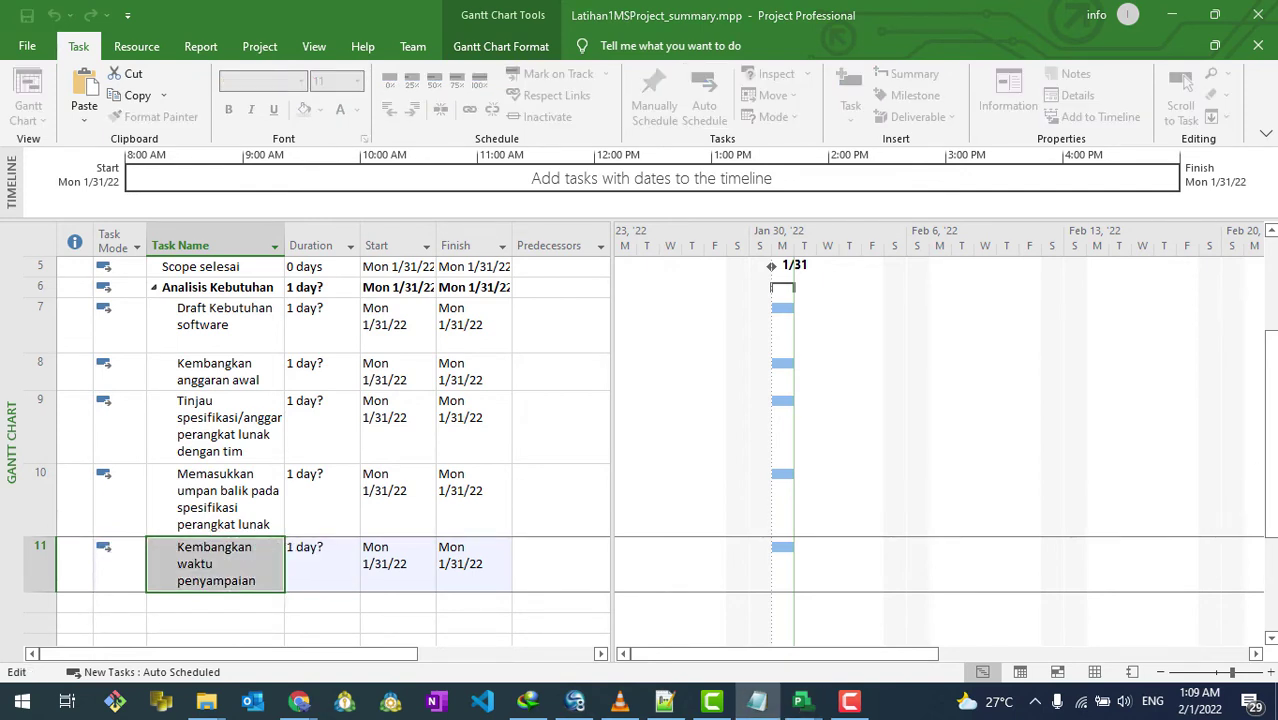
Add the task "Dapatkan persetujuan untuk melanjutkan (konsep, garis waktu, anggaran)" in the empty row below task 11.
click(229, 605)
key(ctrl+v)
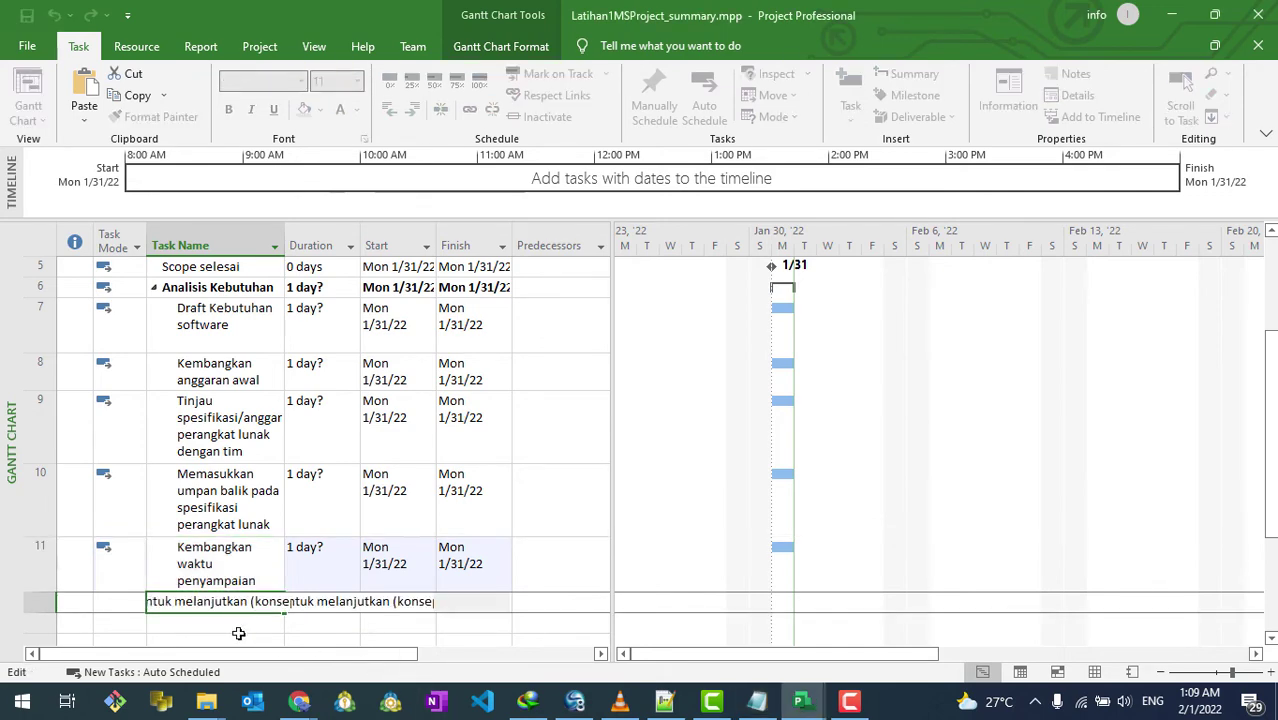
click(237, 631)
key(F2)
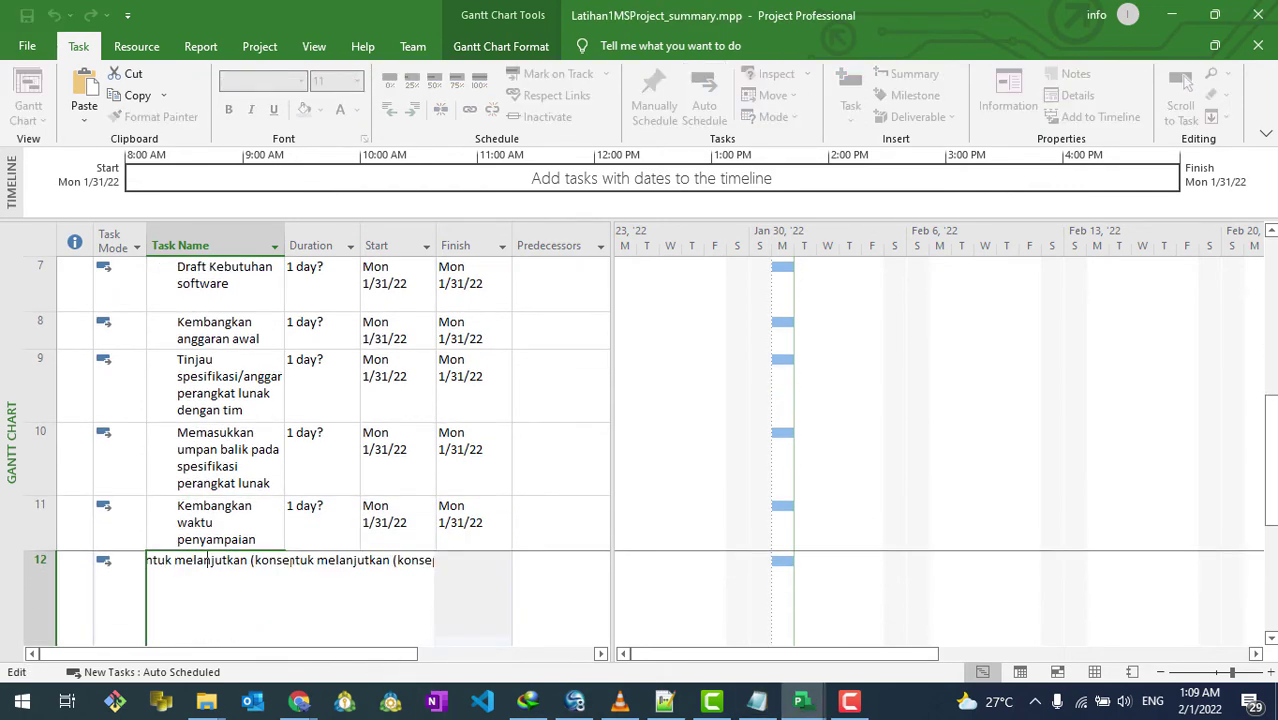
key(Escape)
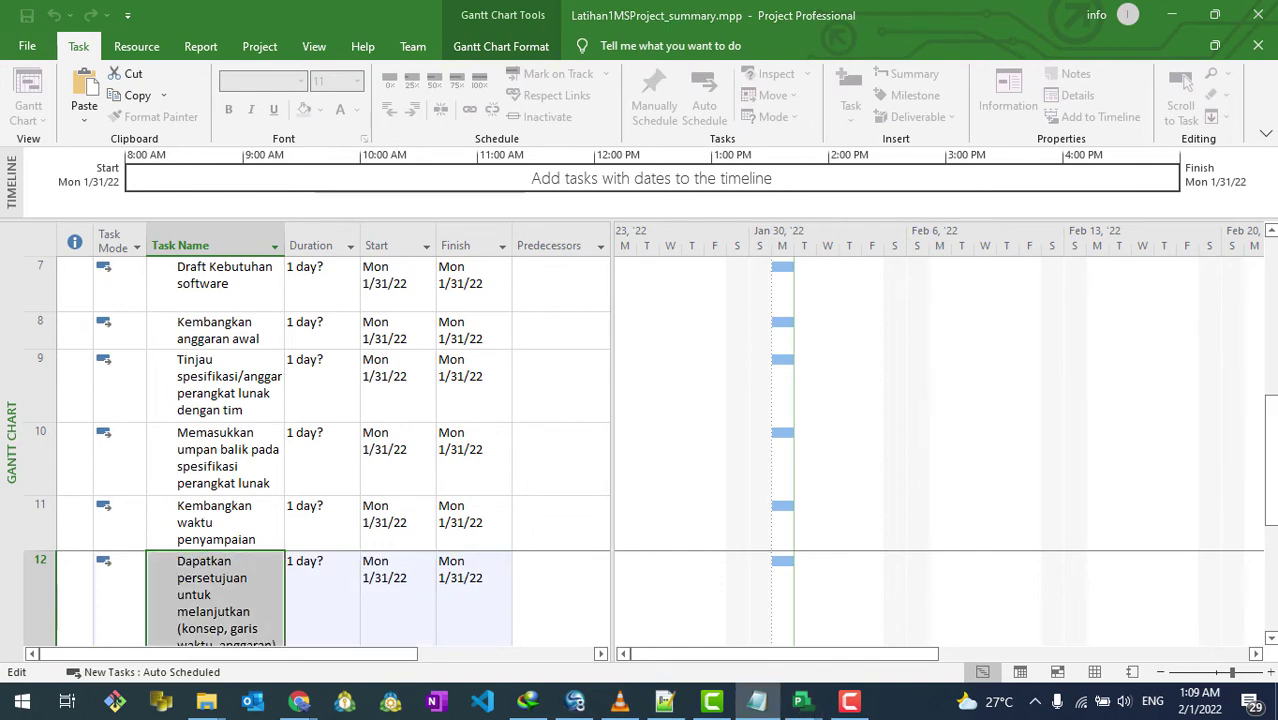
Add the task "Mengamankan sumber daya yang diperlukan" in the empty row below task 12.
scroll(228, 565, down, 5)
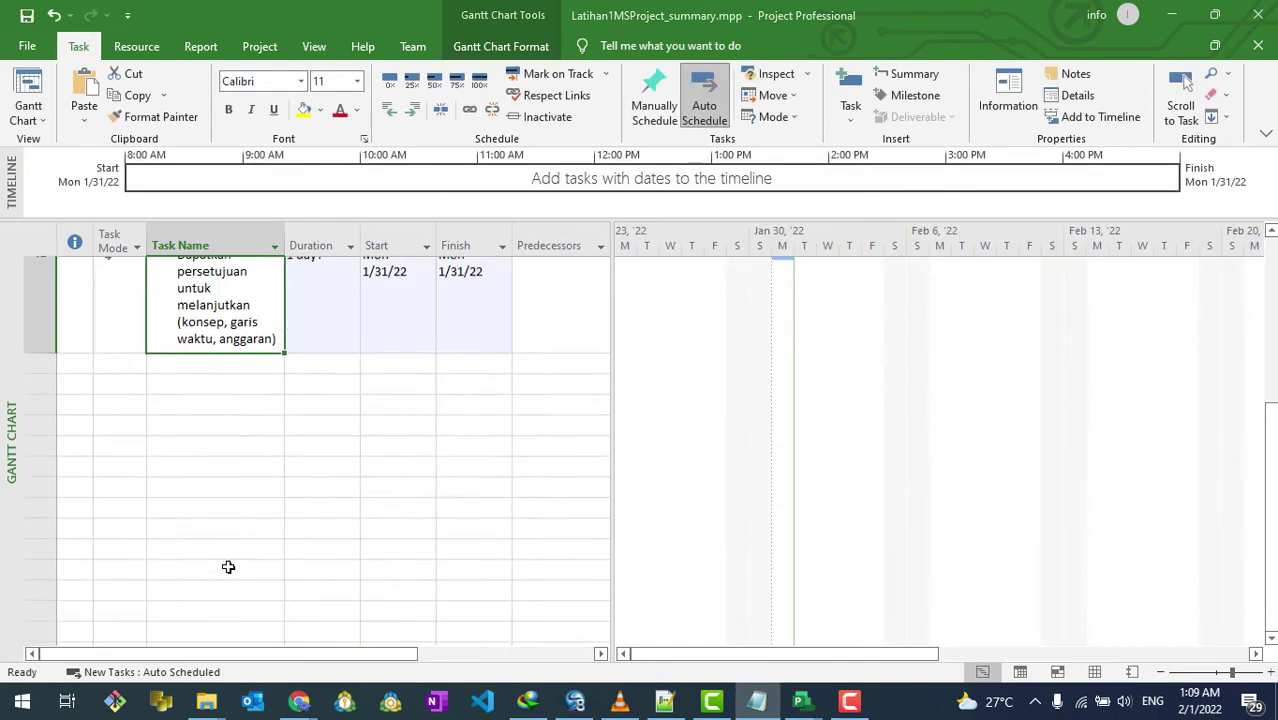
scroll(228, 485, up, 3)
click(225, 505)
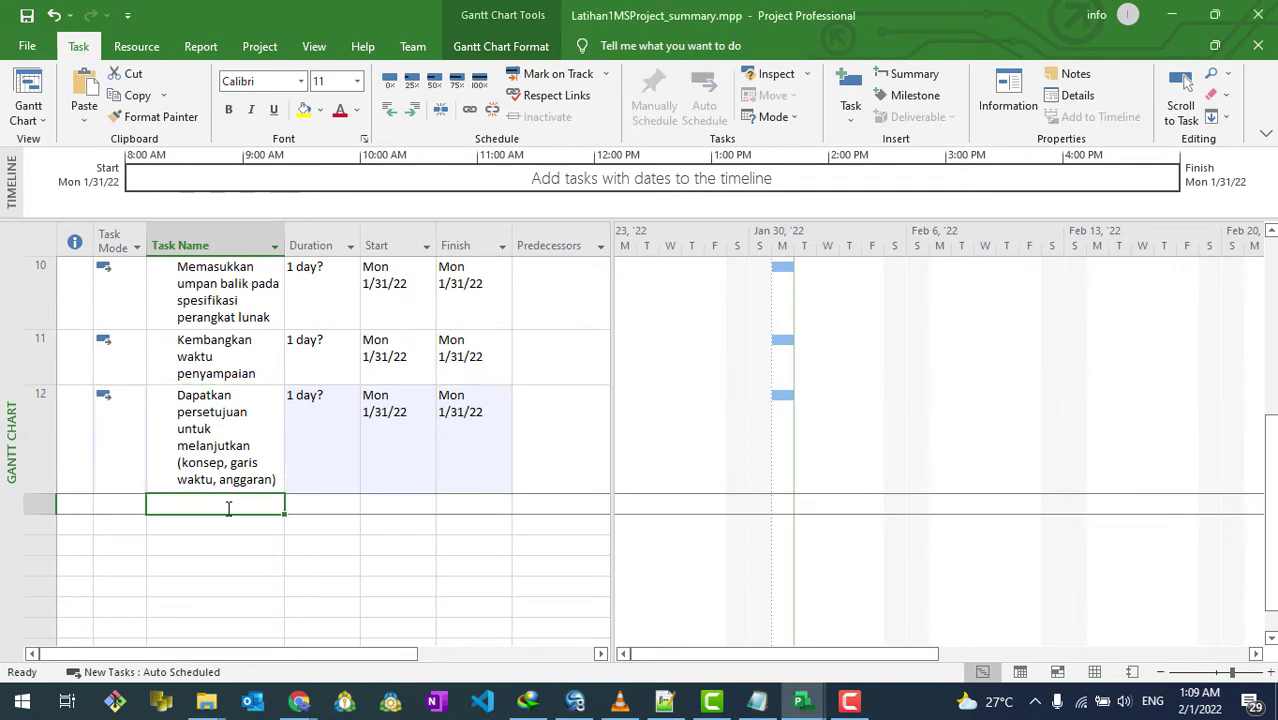
text(Mengamankan sumber daya yang diperlukan)
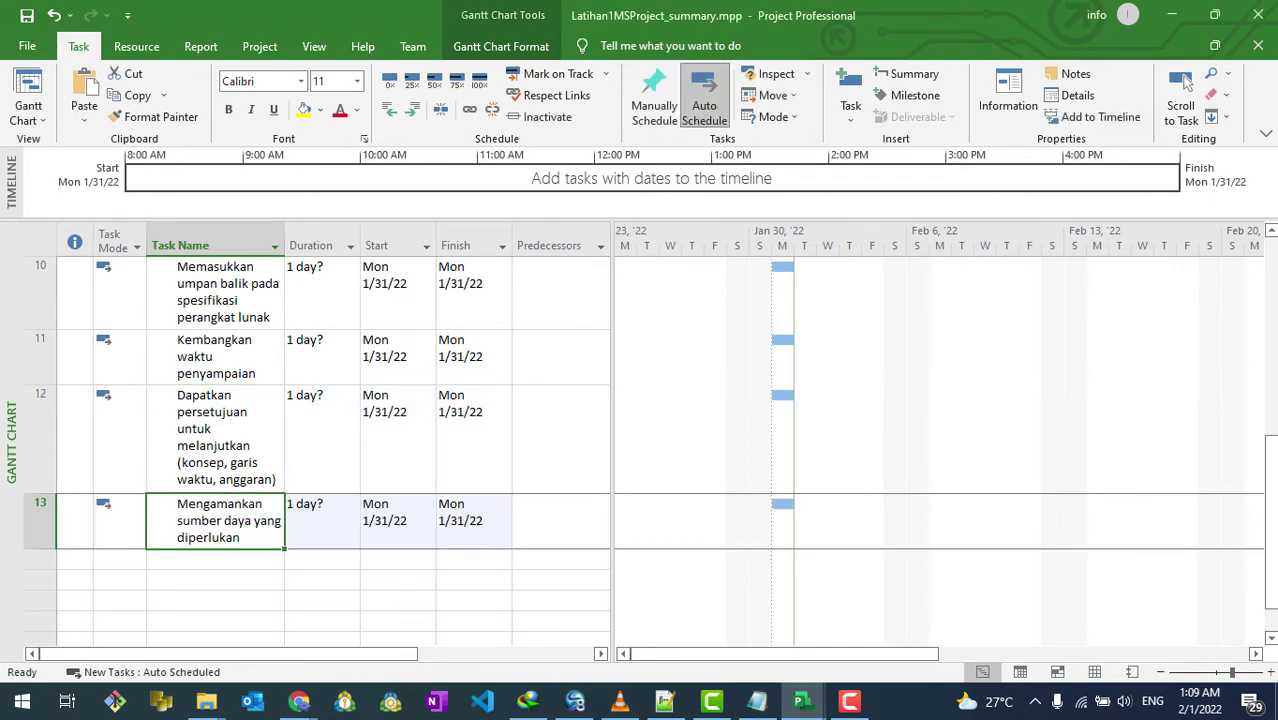
Insert a milestone in the empty row below task 13 and name it "Analisis selesai".
key(alt+Tab)
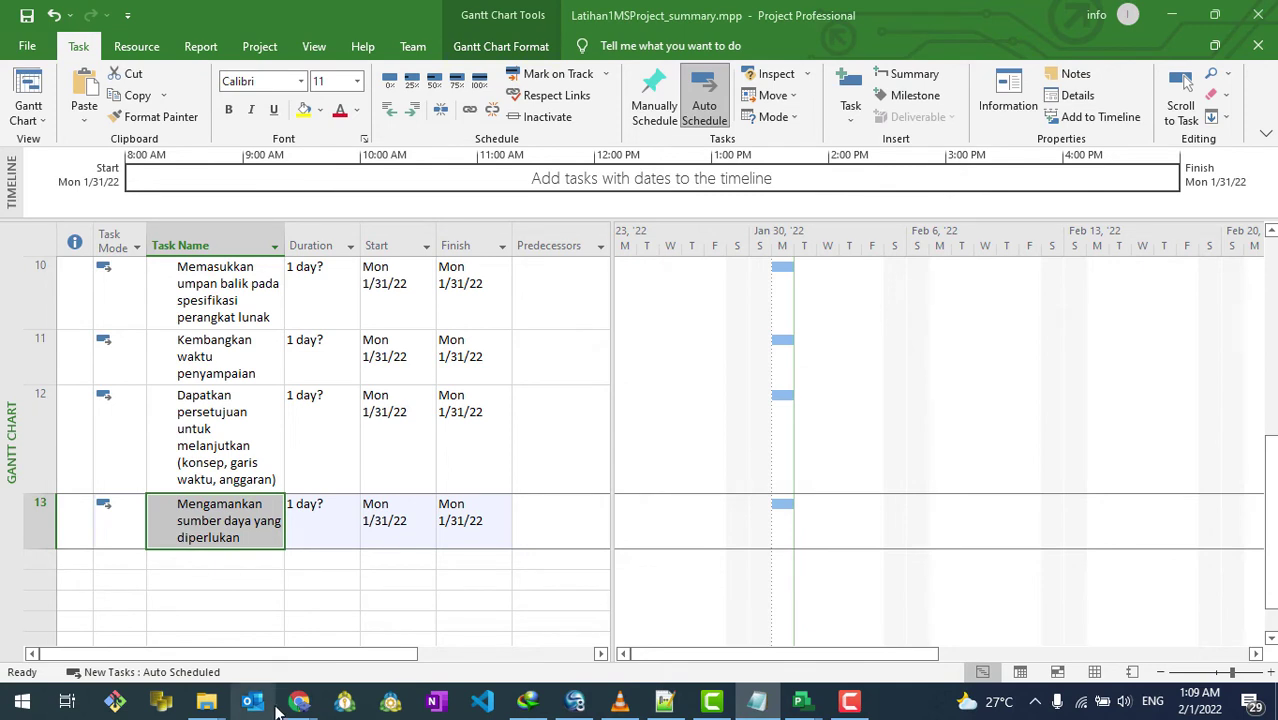
click(215, 560)
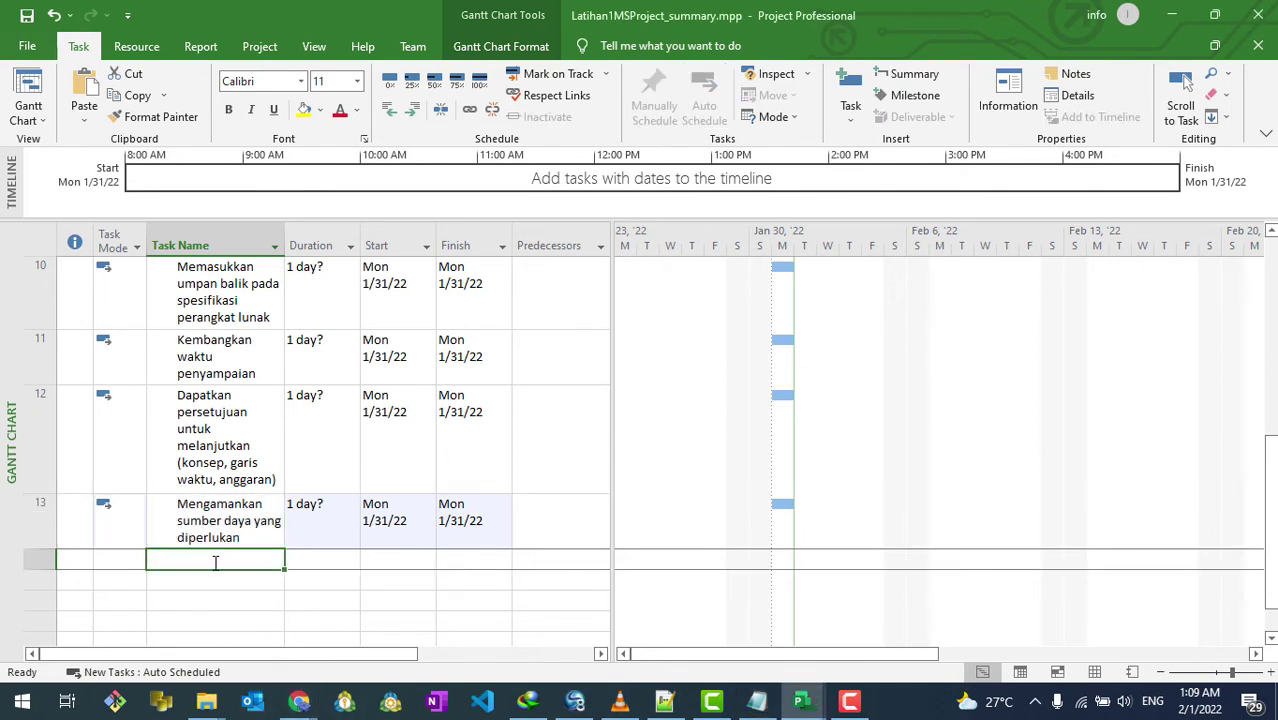
click(915, 99)
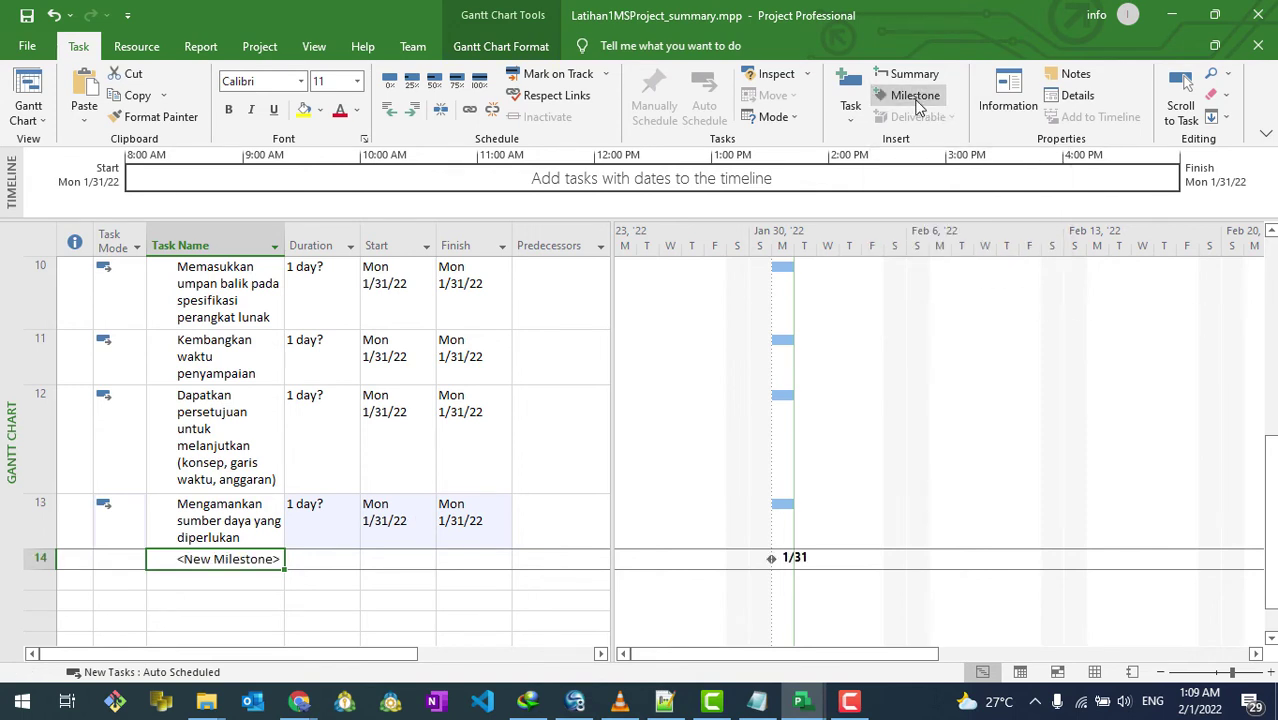
click(214, 562)
text(Analisis selesai)
click(232, 582)
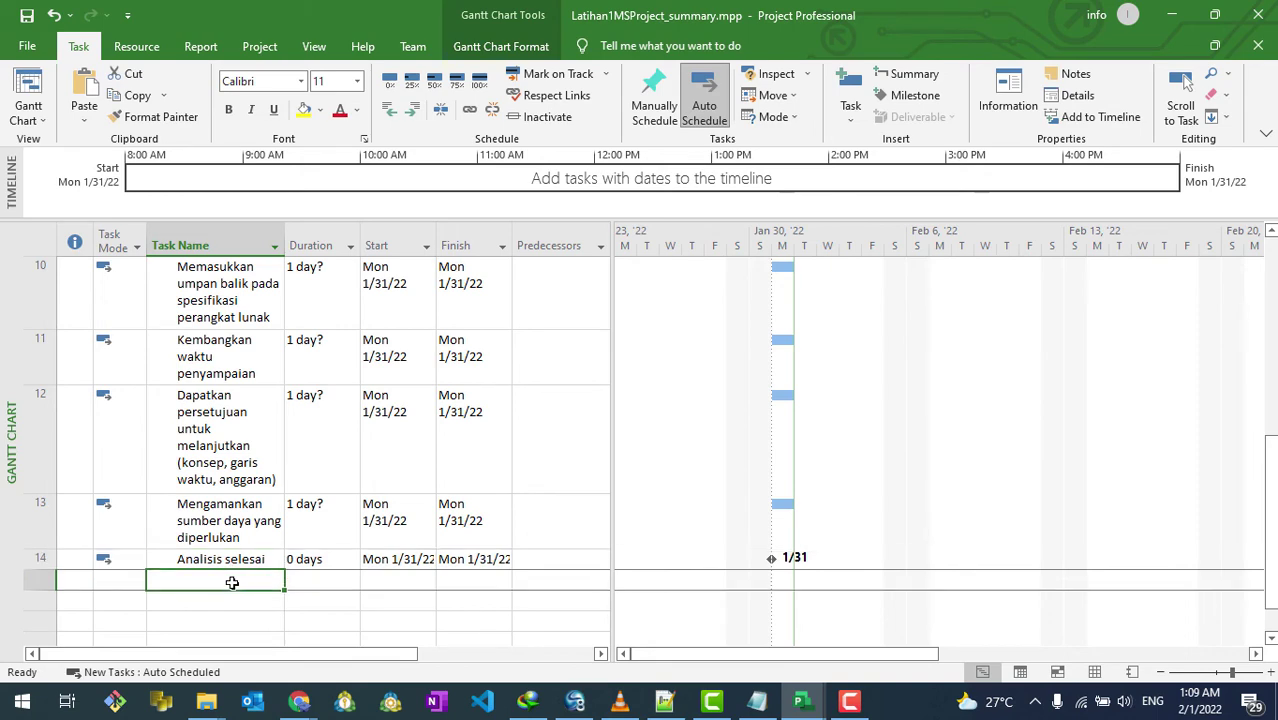
Outdent the "Analisis selesai" milestone one level so it aligns with the Analisis Kebutuhan summary task.
click(240, 555)
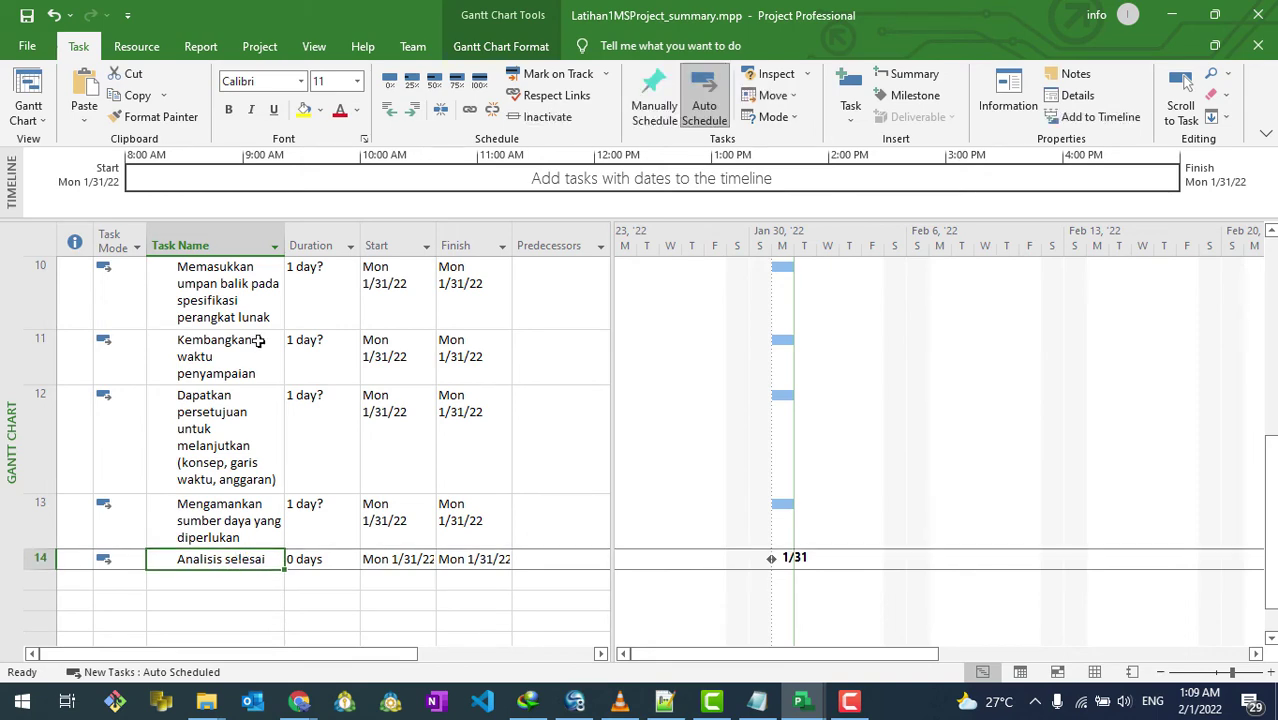
click(390, 114)
scroll(197, 520, up, 2)
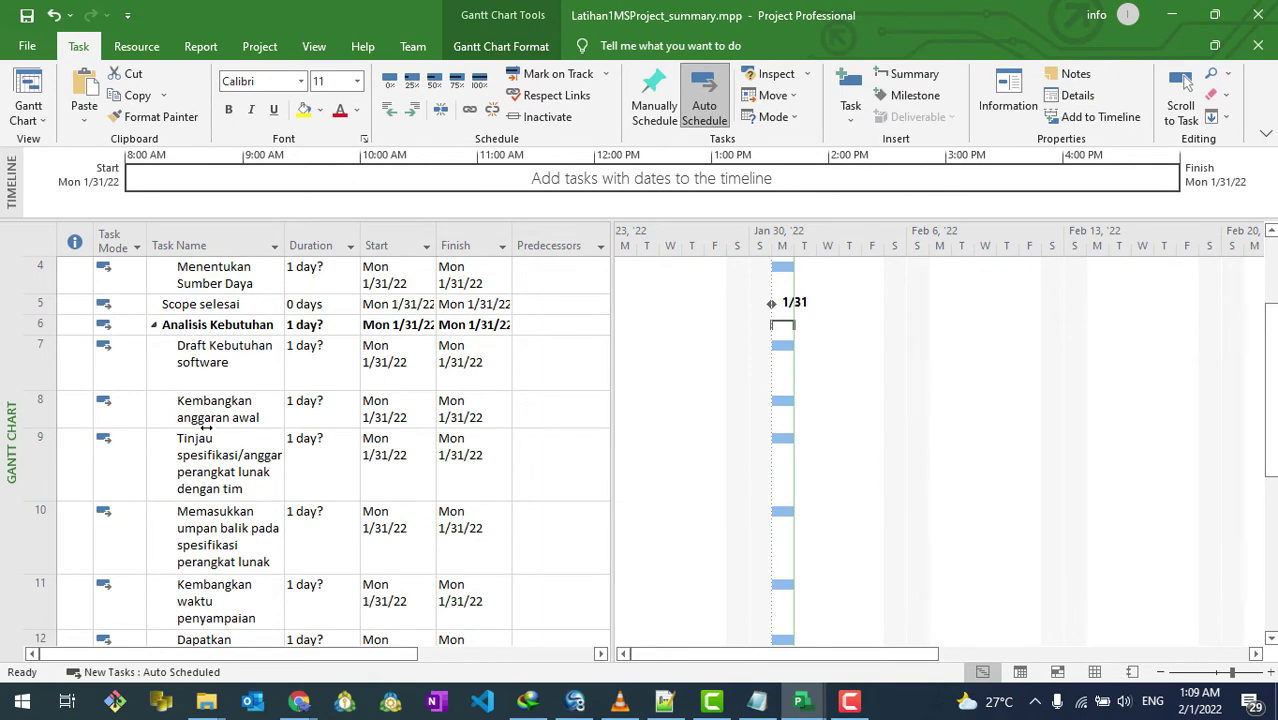
scroll(645, 439, down, 3)
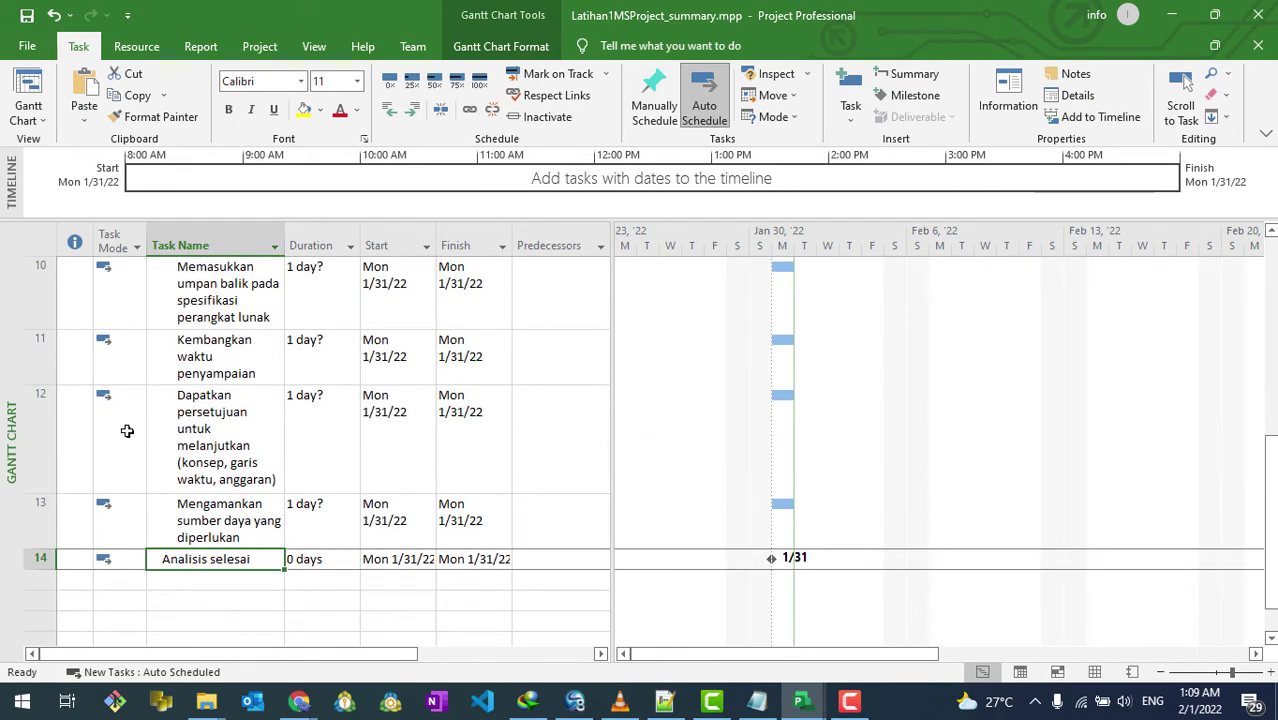
Collapse the Analisis Kebutuhan and Scope summary tasks to check the outline, and expand both again.
scroll(140, 420, up, 4)
click(154, 404)
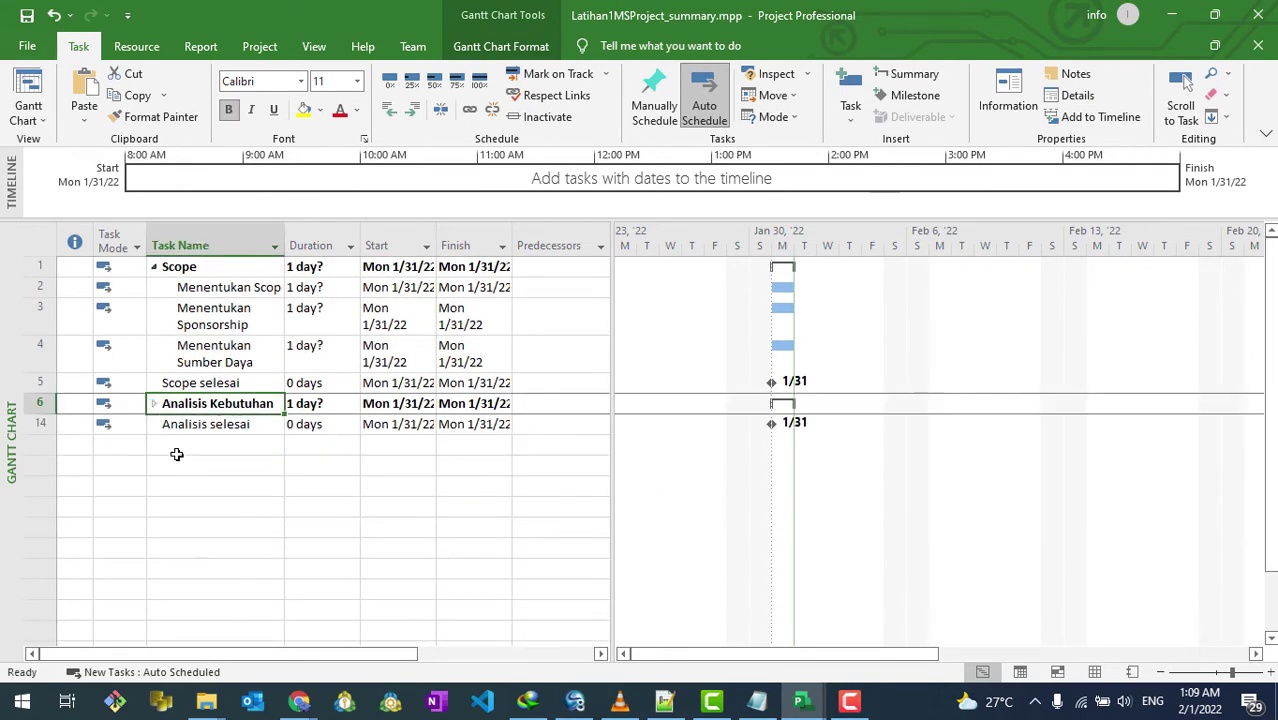
click(156, 267)
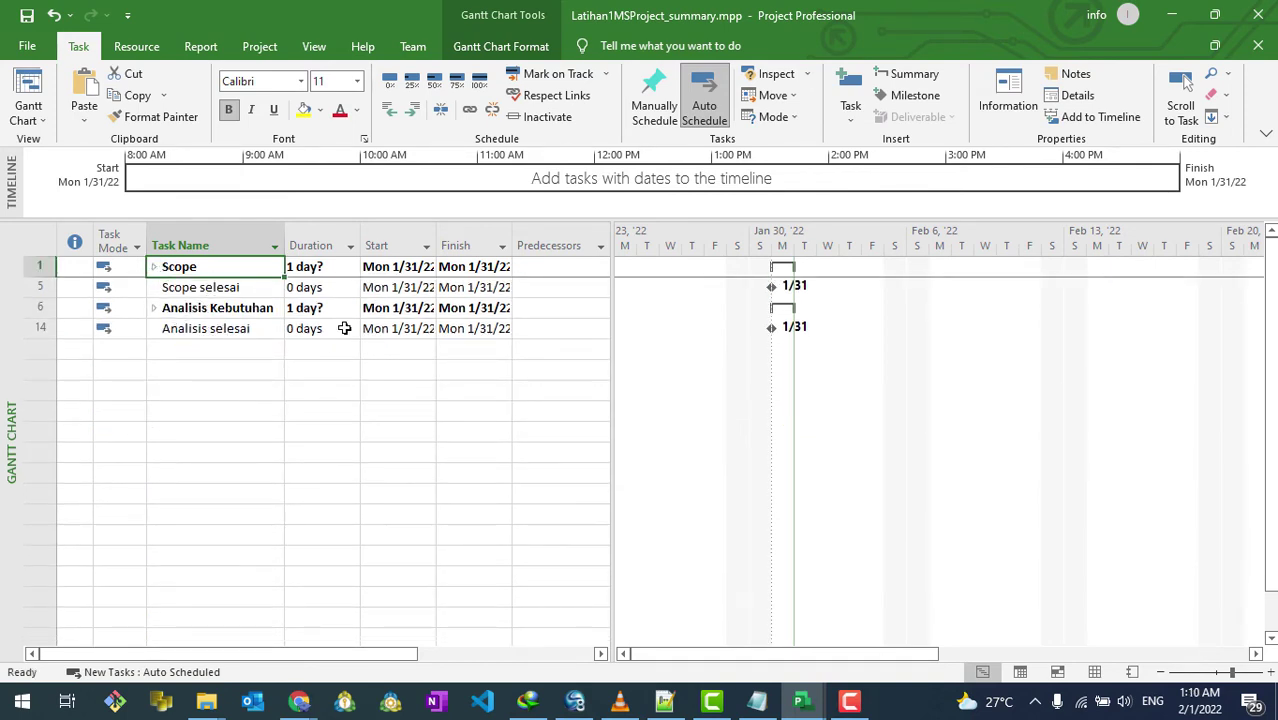
click(153, 267)
click(154, 404)
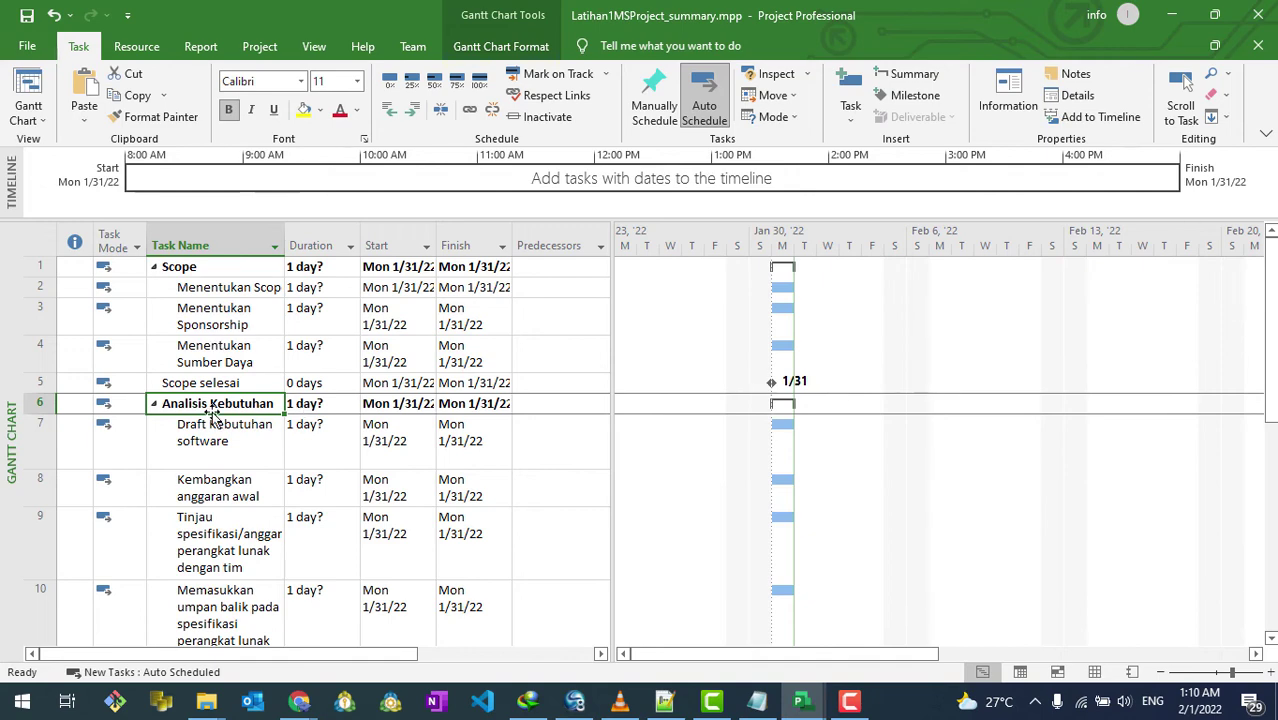
Examine the Gantt bars, milestones, durations and start dates of the tasks from Scope through Analisis selesai.
scroll(230, 450, down, 2)
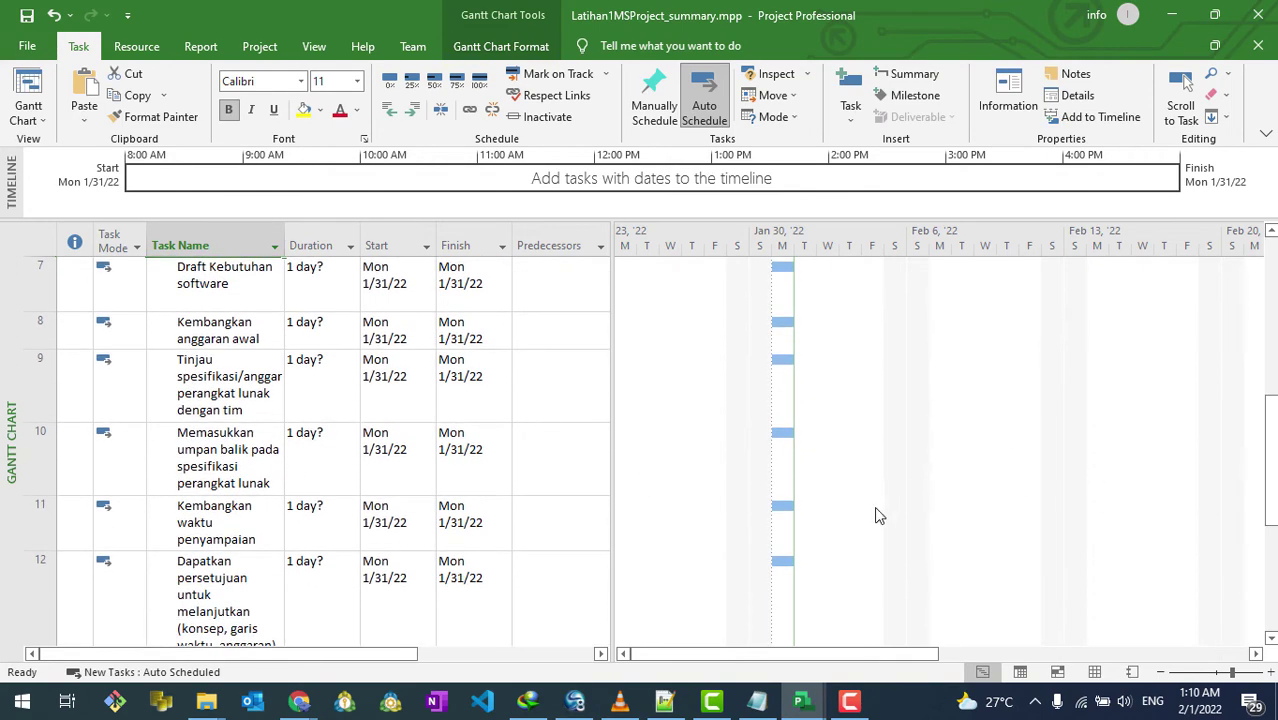
scroll(875, 506, up, 2)
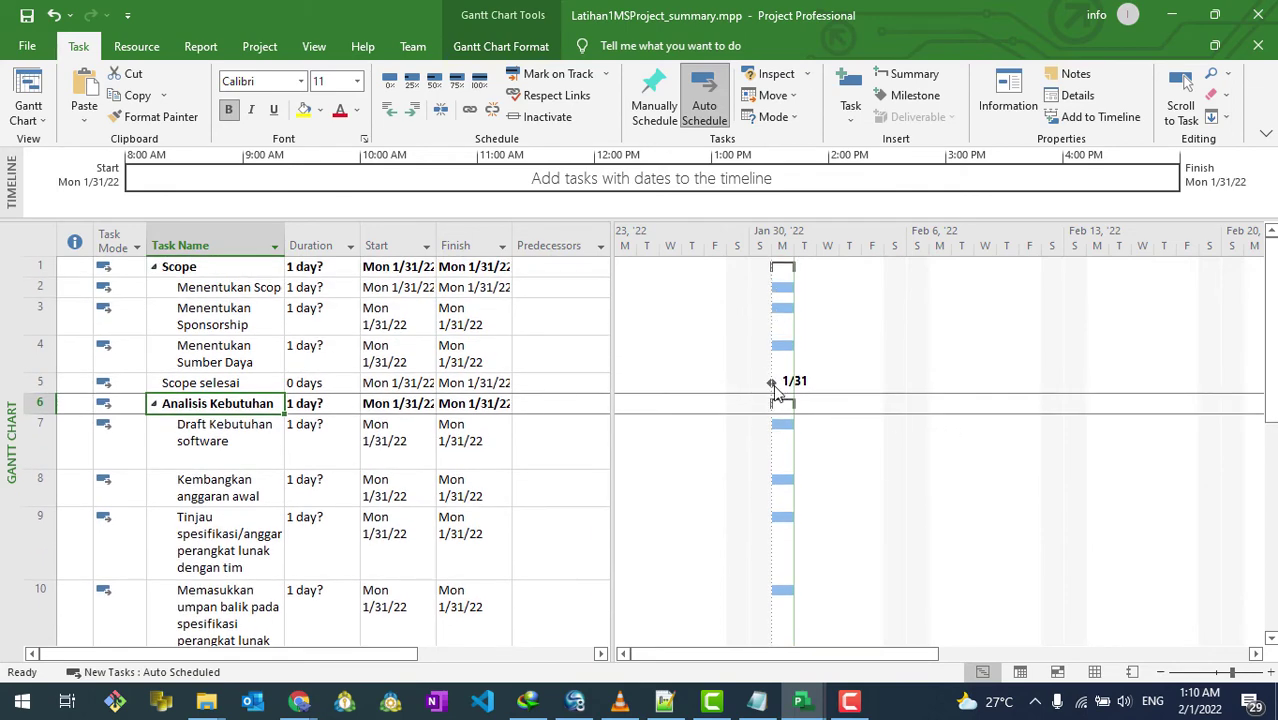
scroll(878, 433, down, 4)
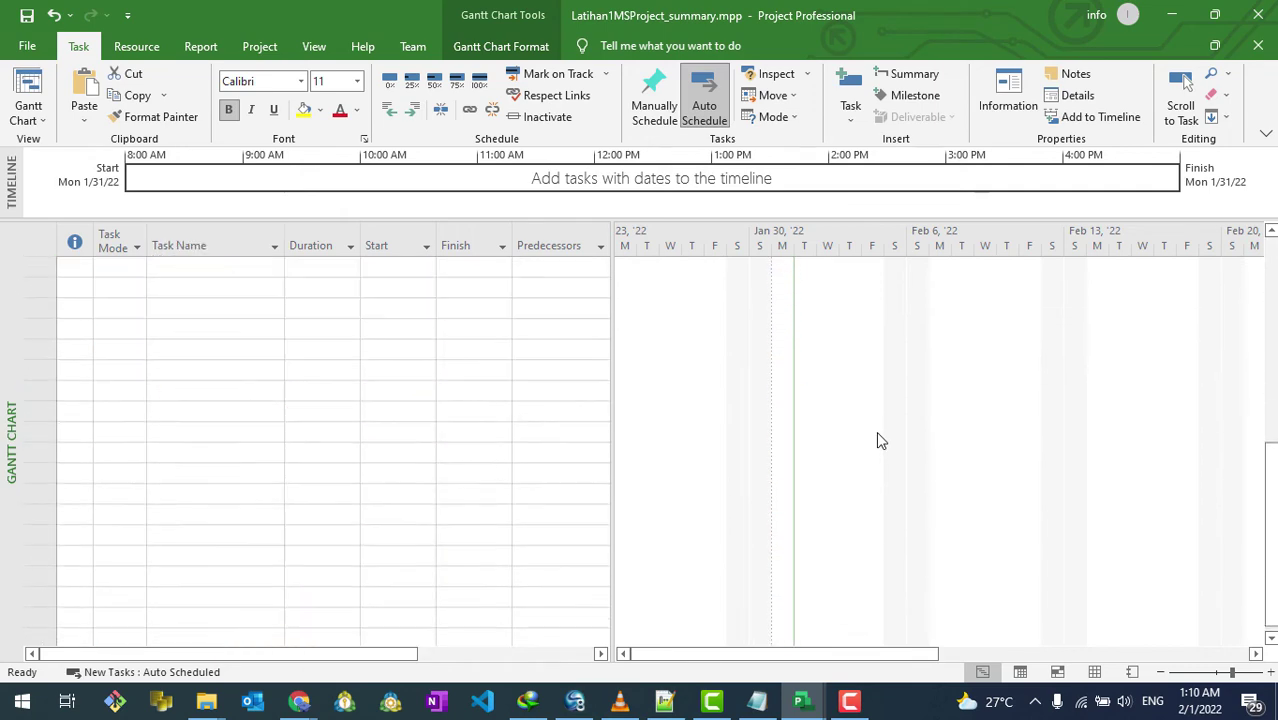
scroll(832, 453, up, 2)
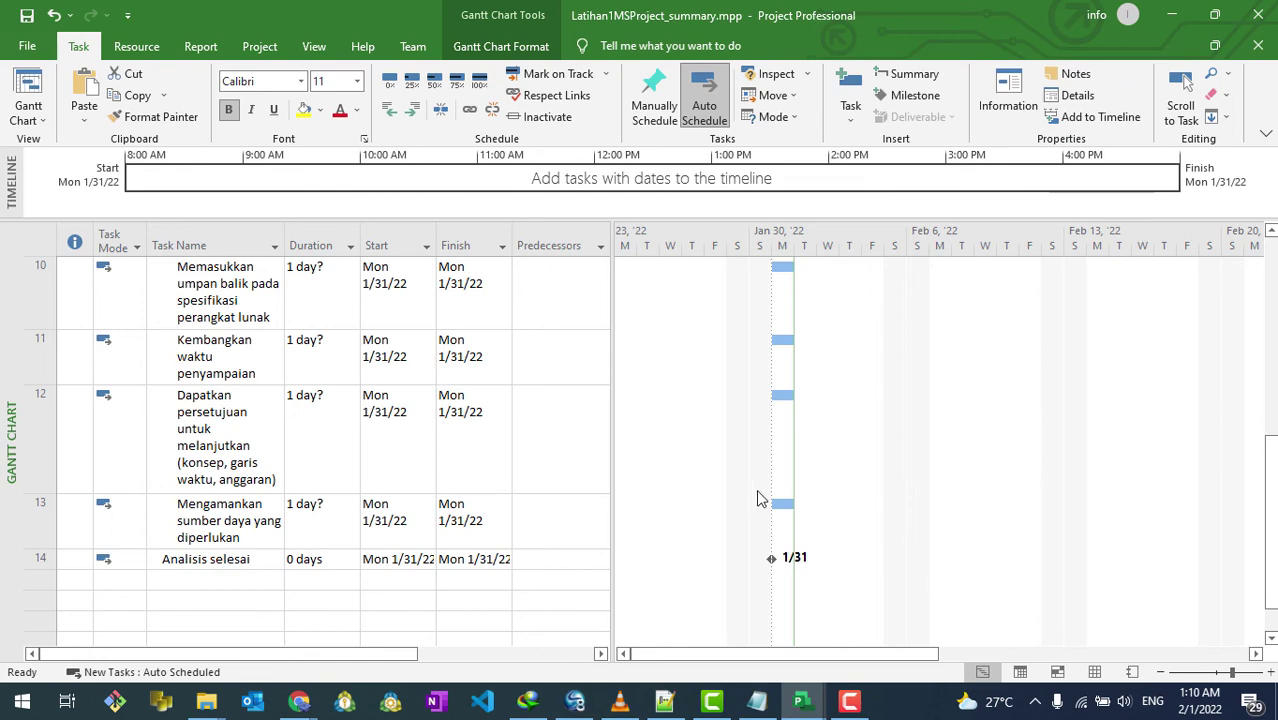
scroll(762, 495, up, 3)
scroll(762, 495, up, 1)
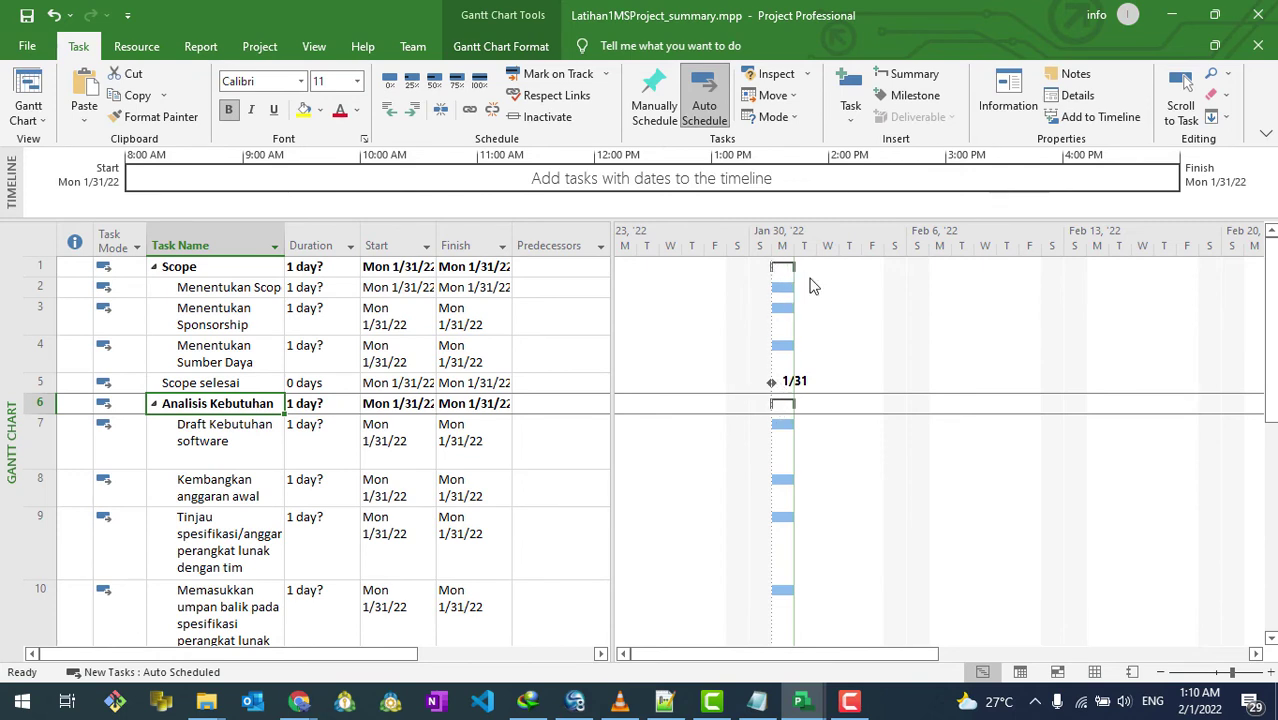
click(323, 290)
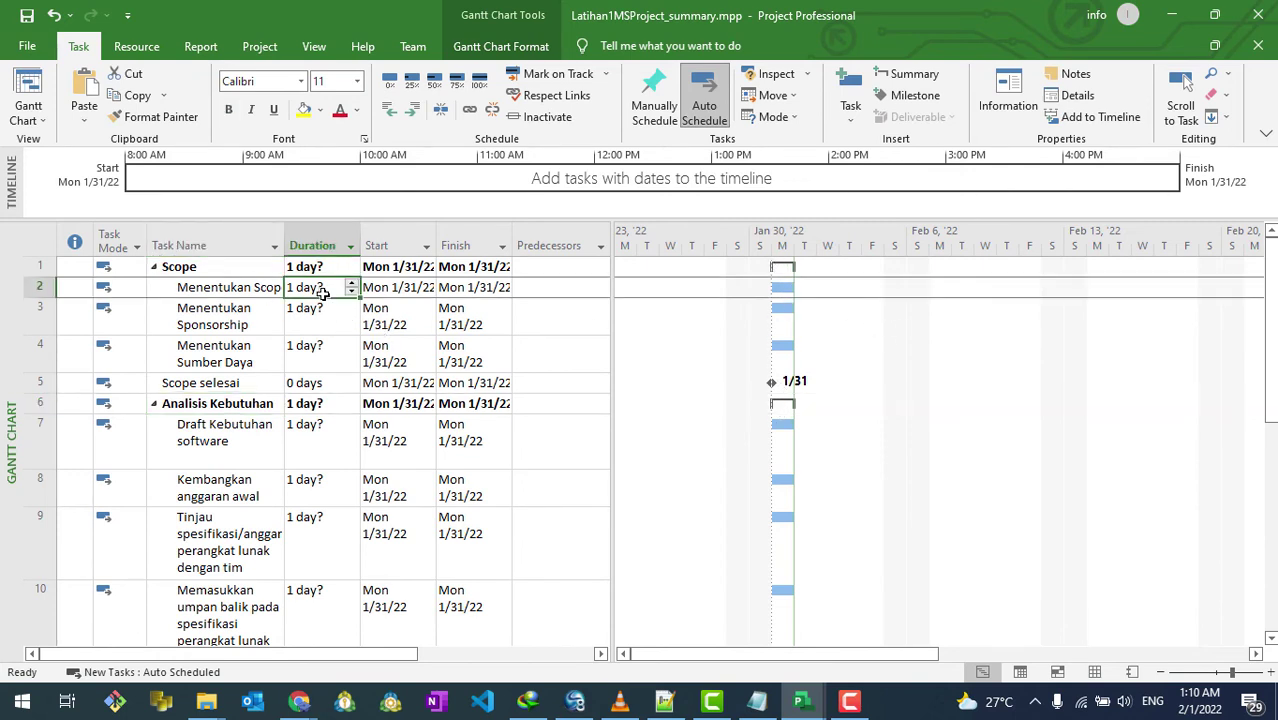
click(388, 320)
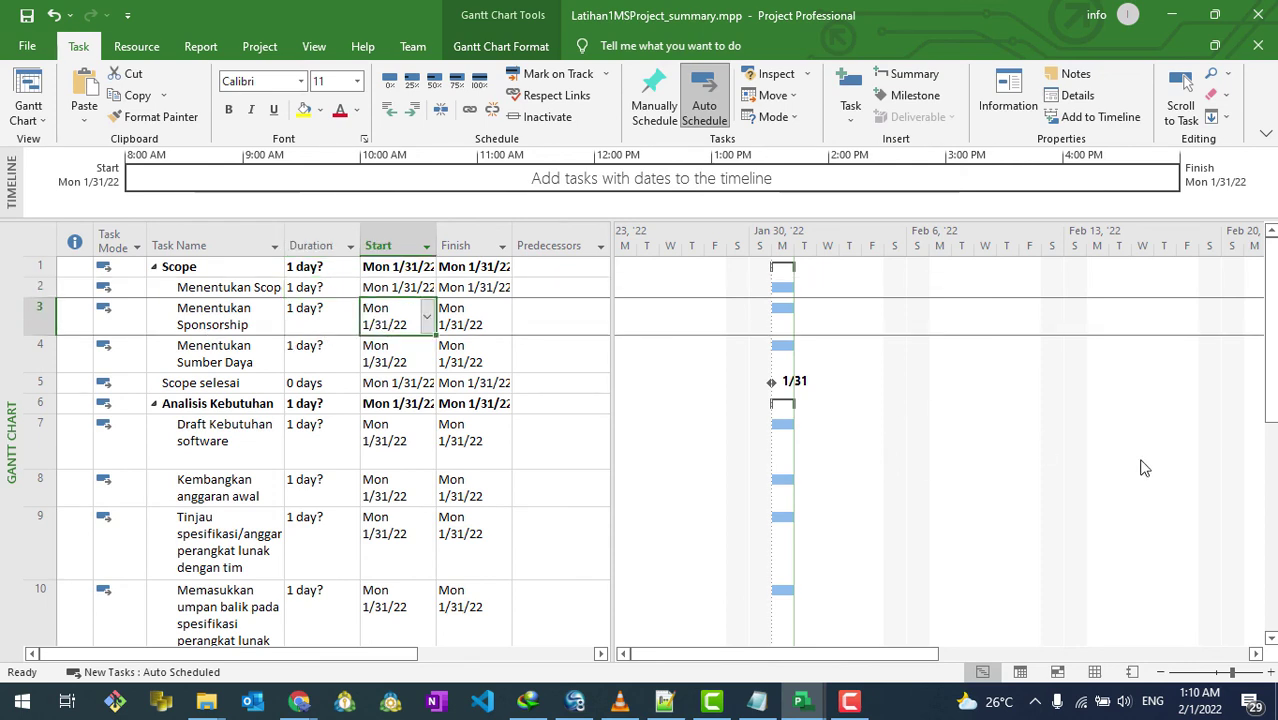